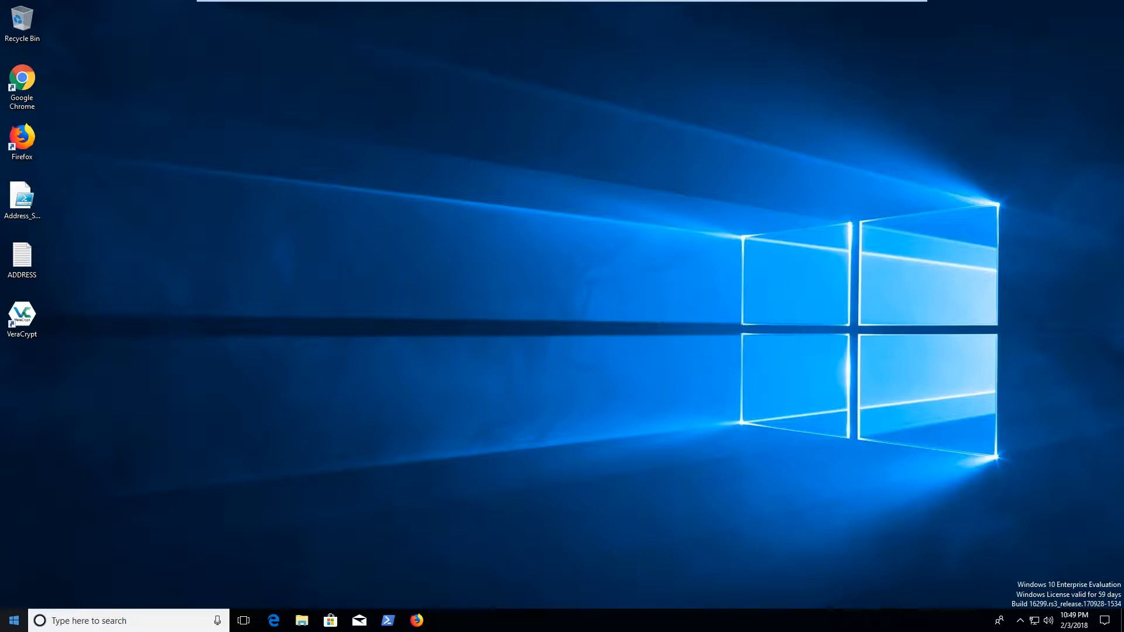
Open the Control Panel and go to its User Accounts page for changing the current account
key("super+r")
key("BackSpace")
key("BackSpace")
key("BackSpace")
key("BackSpace")
key("BackSpace")
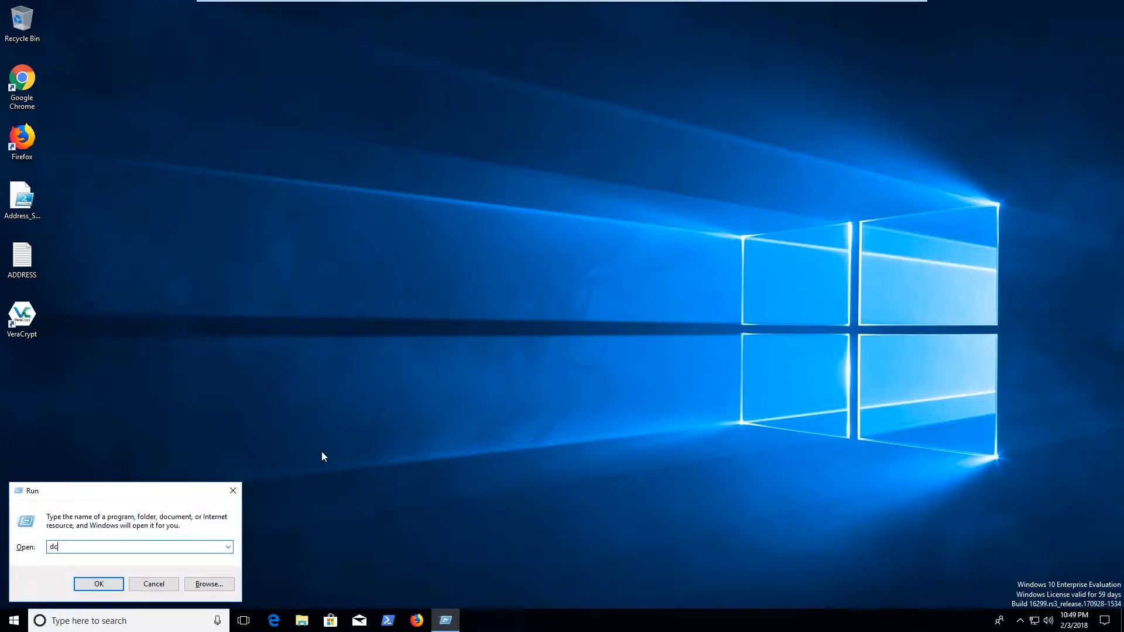
type("control")
key("Return")
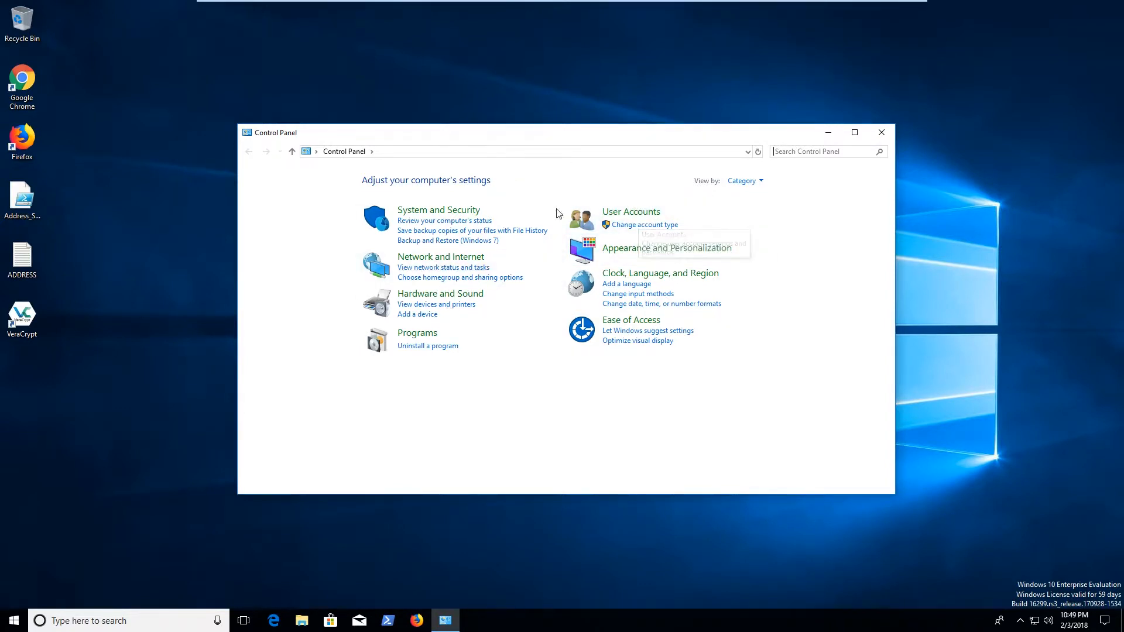
left_click(646, 214)
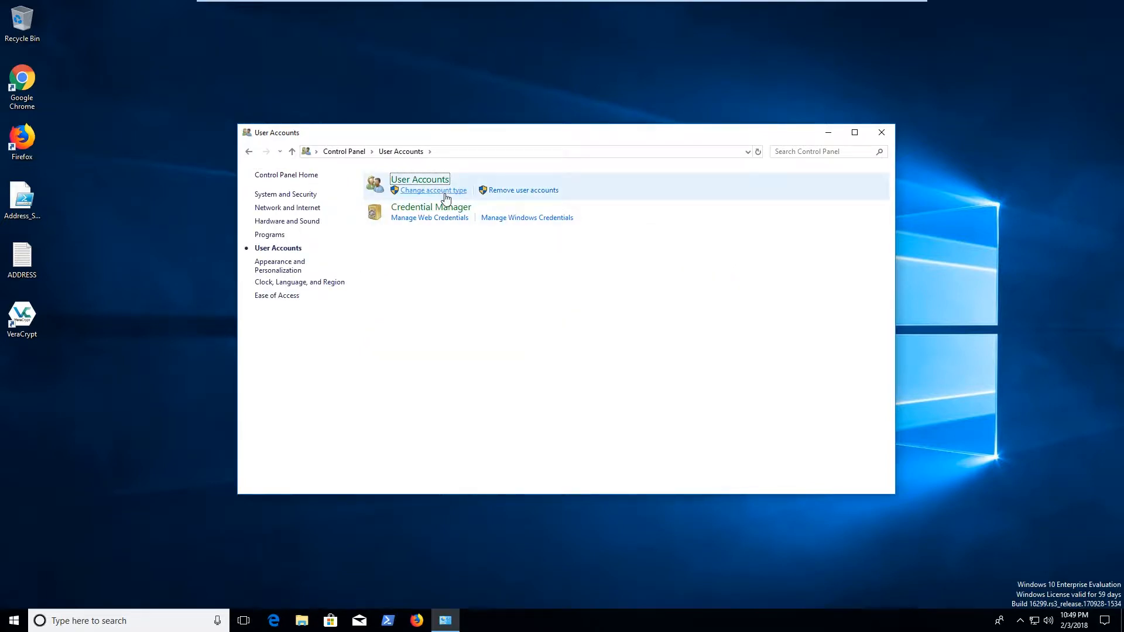
left_click(417, 180)
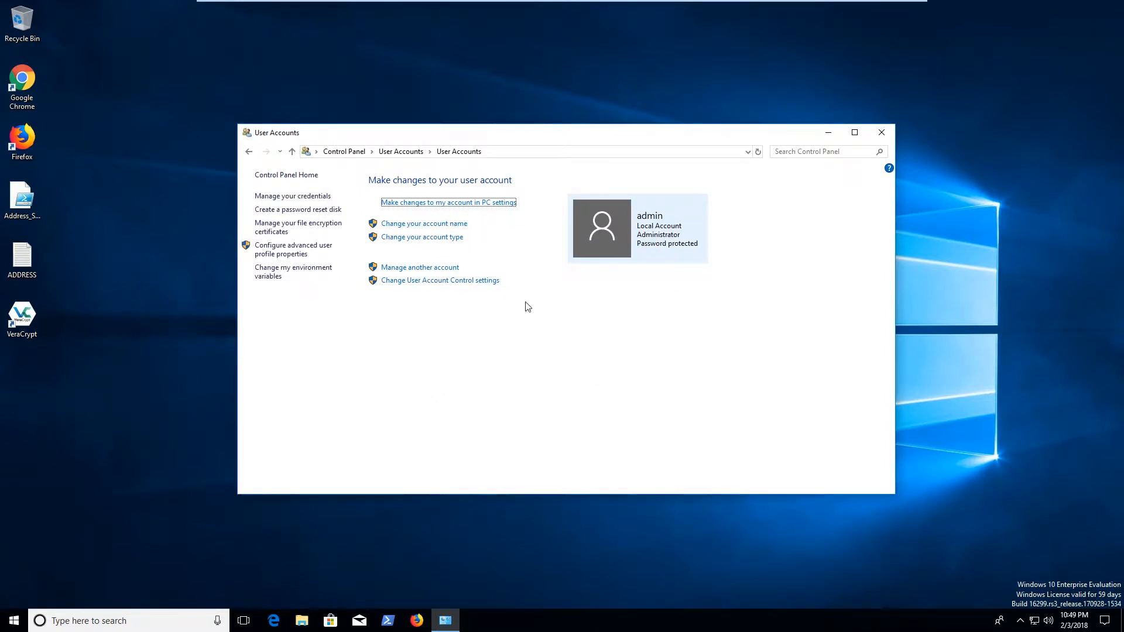
View the account type options for the current account and return to User Accounts
left_click(478, 205)
left_click(443, 240)
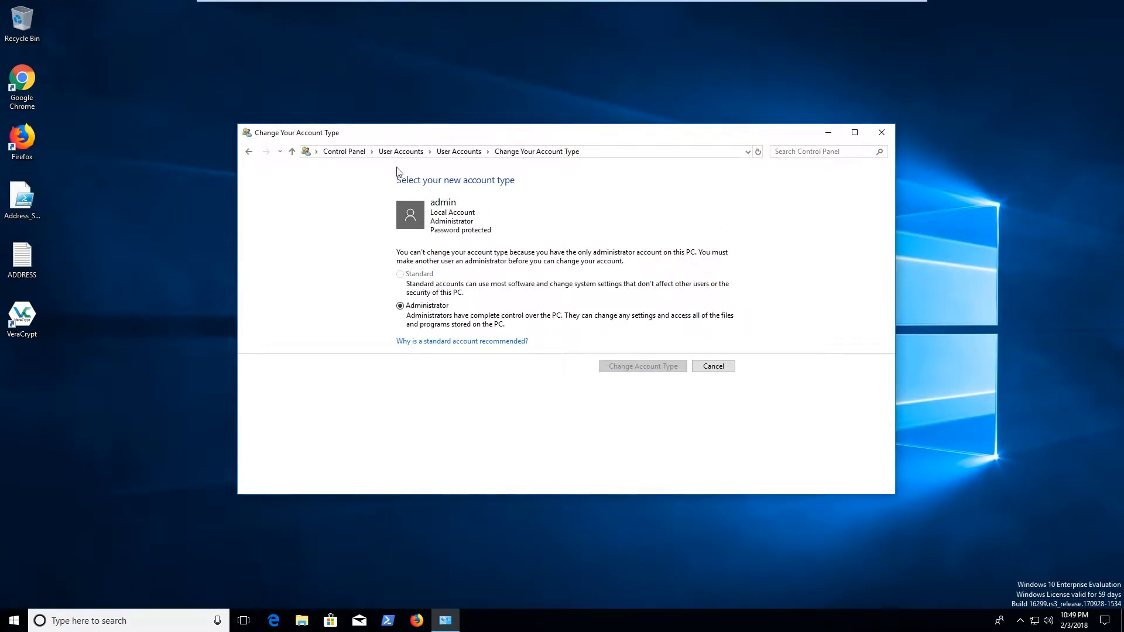
left_click(249, 151)
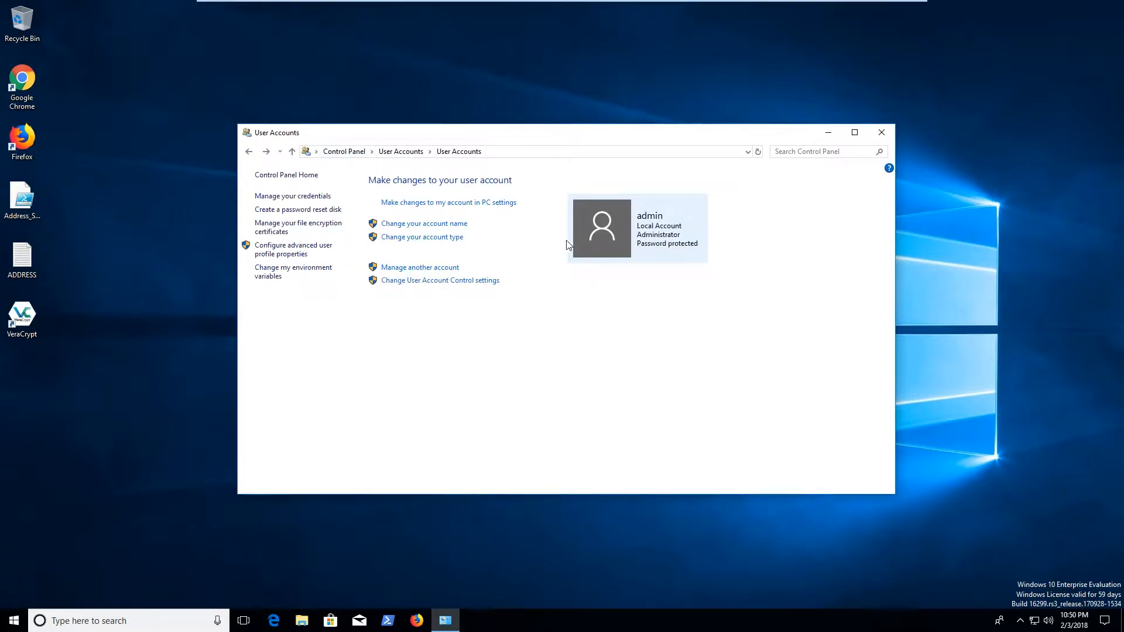
View the account type options for the admin account under Manage Accounts and return to User Accounts
left_click(246, 134)
left_click(296, 135)
left_click(248, 151)
left_click(436, 193)
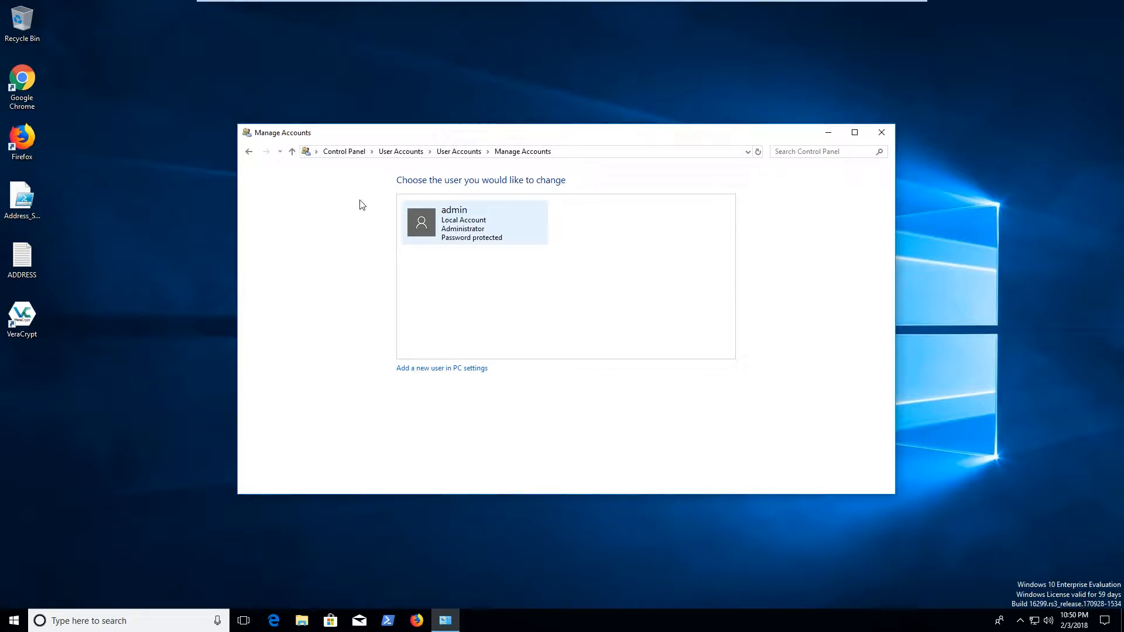
left_click(489, 235)
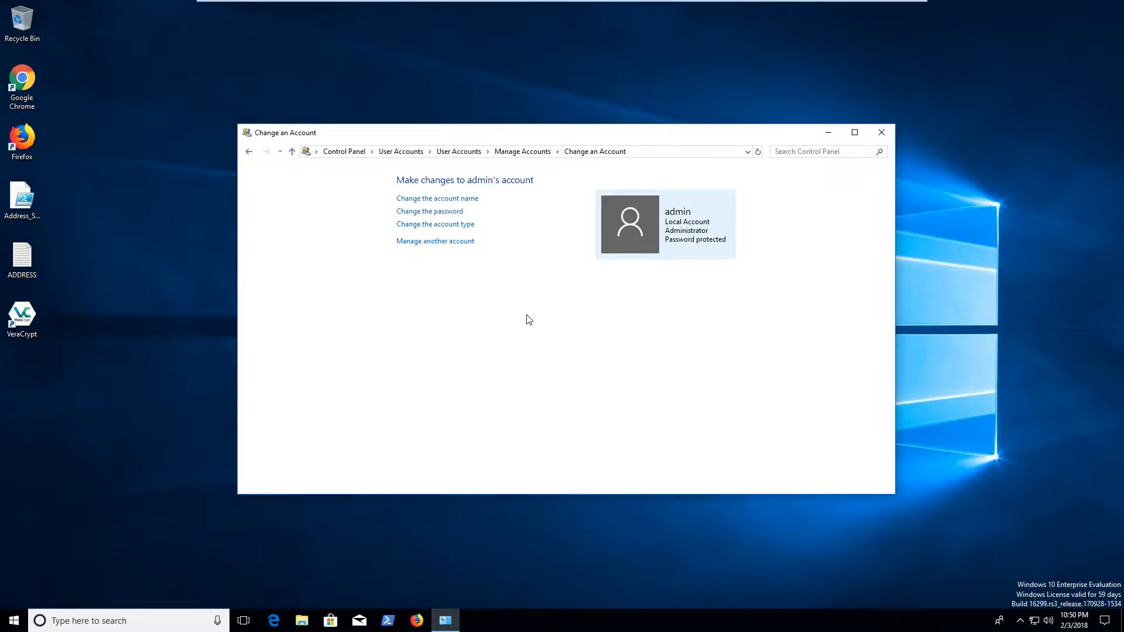
left_click(451, 224)
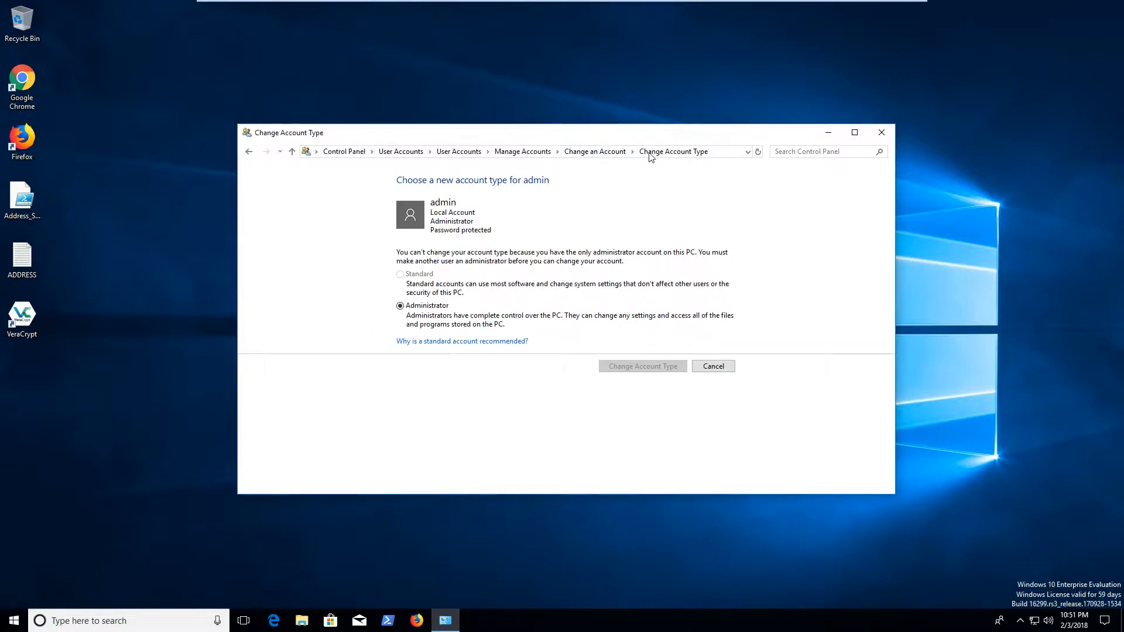
left_click(514, 151)
left_click(458, 152)
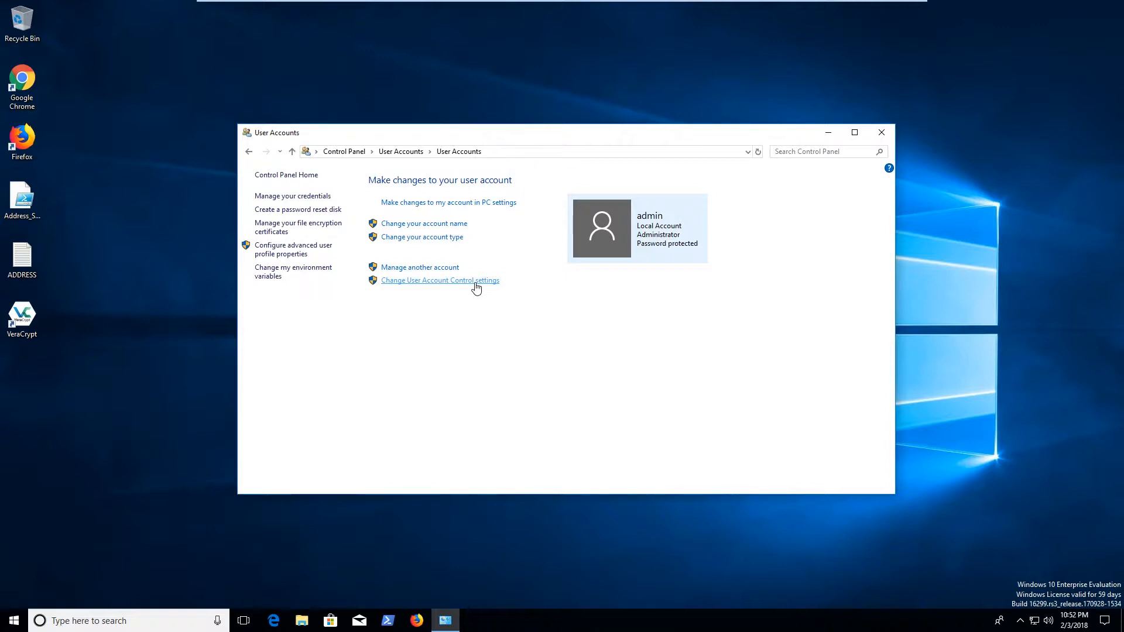
Open the User Account Control settings
left_click(444, 281)
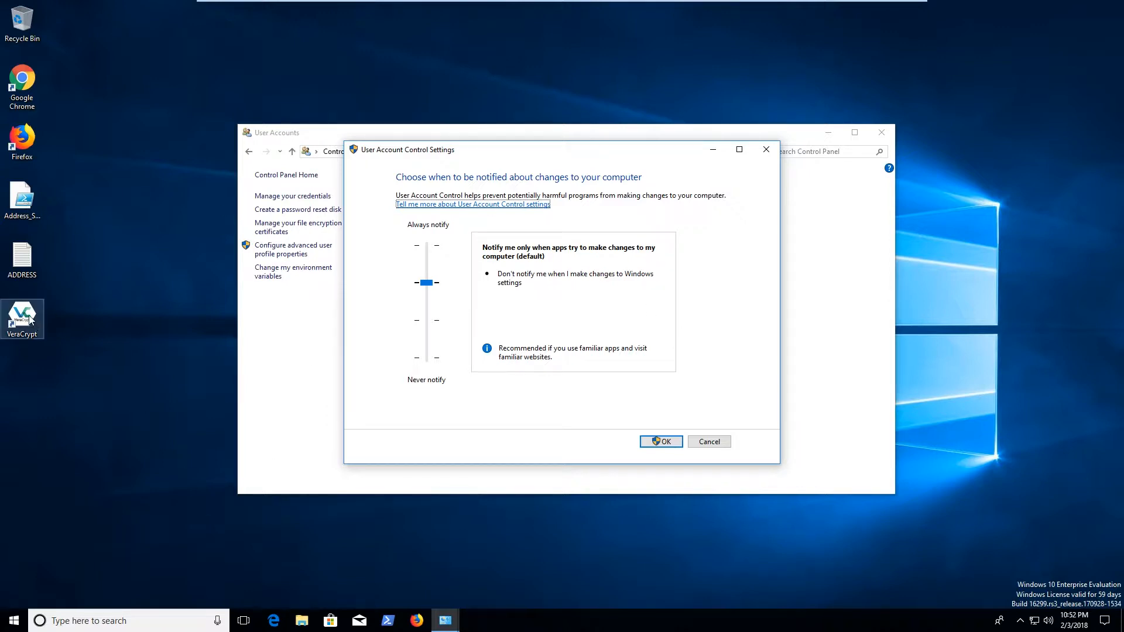
left_click(301, 620)
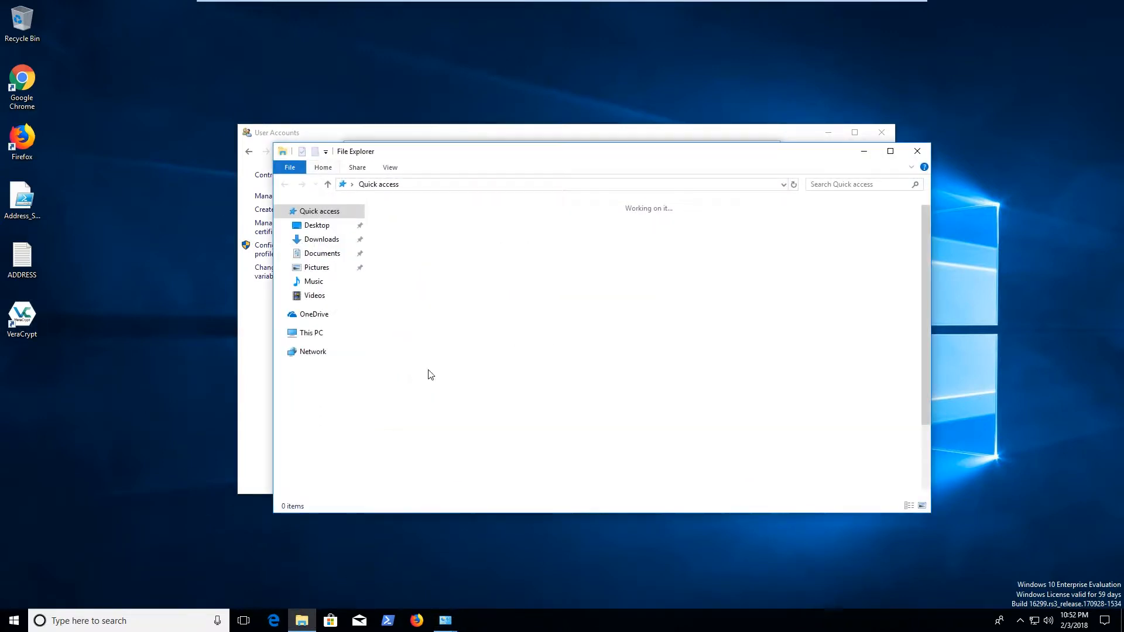
left_click(917, 151)
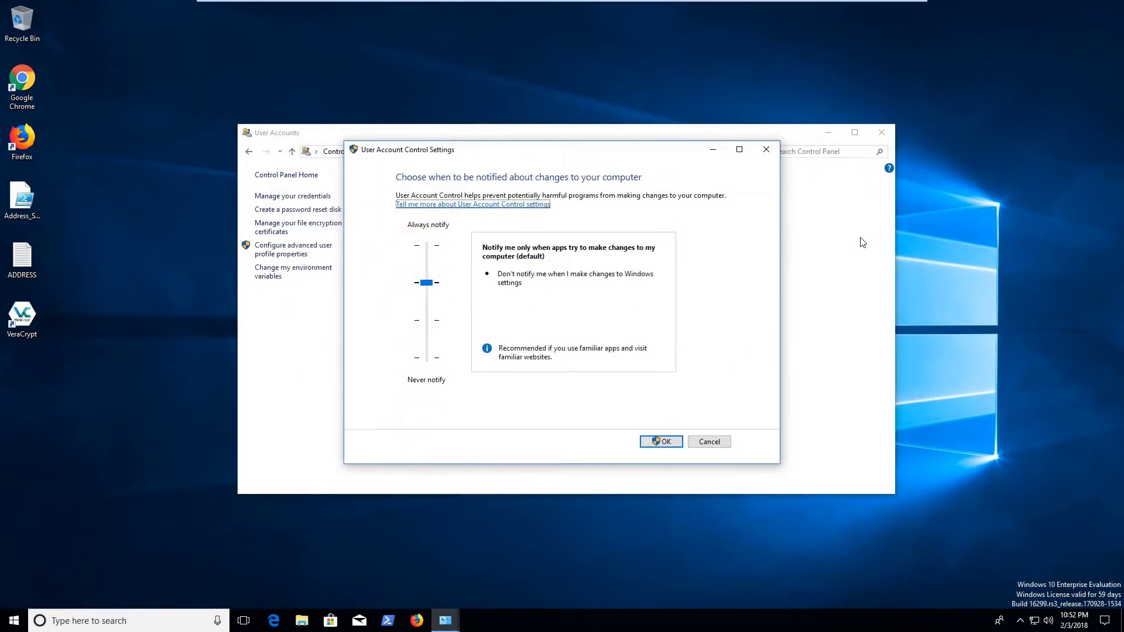
Run regedit to bring up the elevation prompt, examine its details, and dismiss it without launching Registry Editor
key("super")
type("run")
key("Return")
key("super+r")
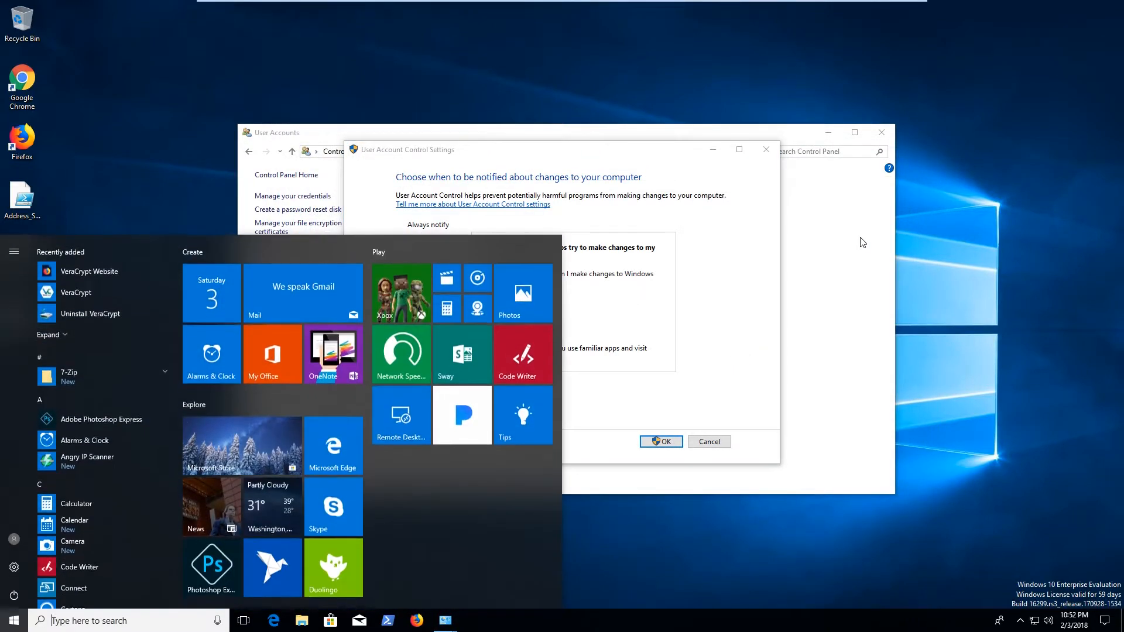
type("regedit")
key("Return")
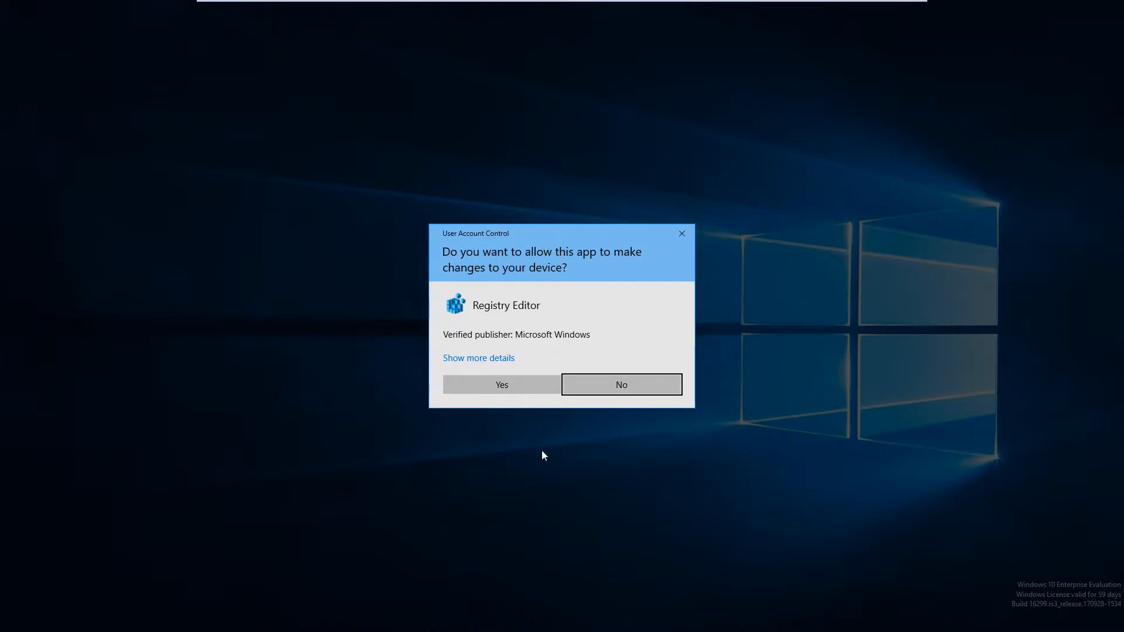
left_click(494, 359)
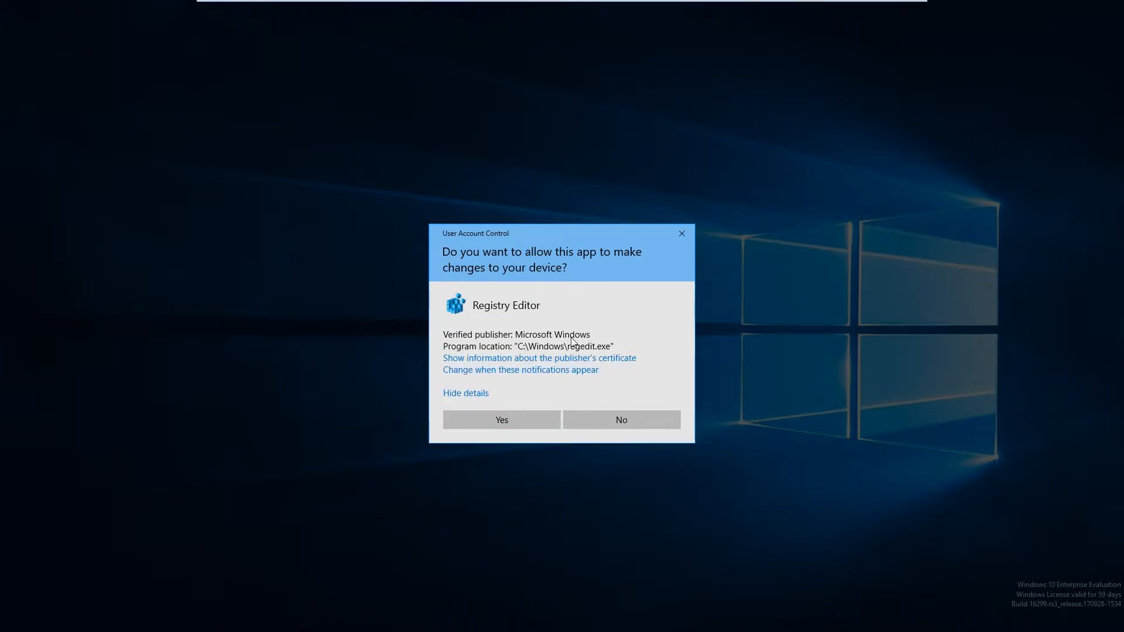
left_click(543, 370)
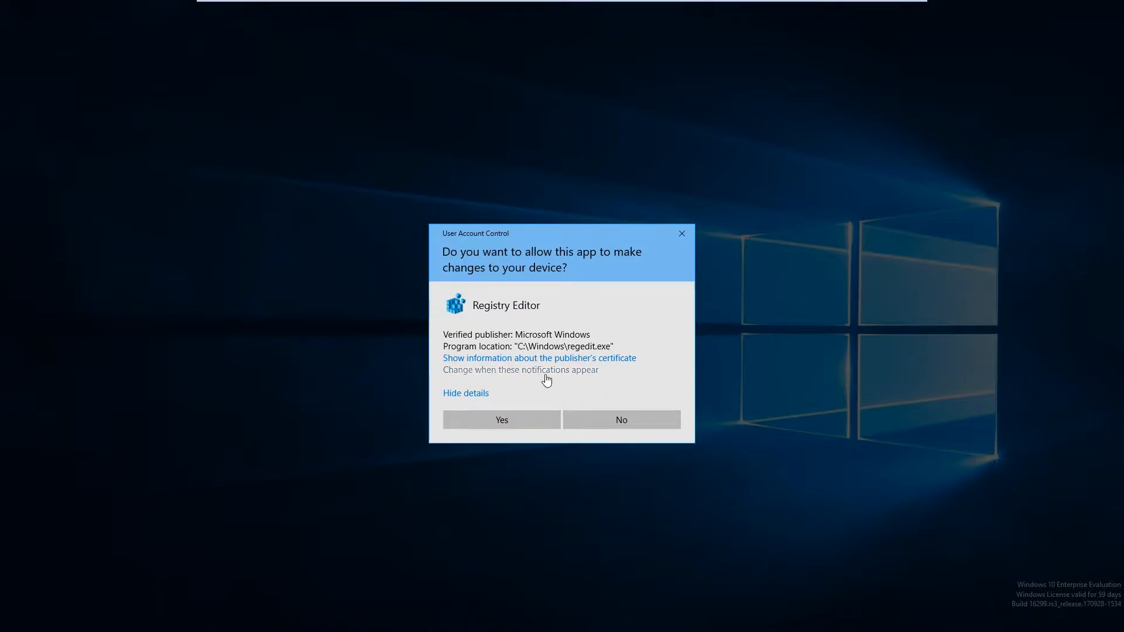
key("alt+Tab")
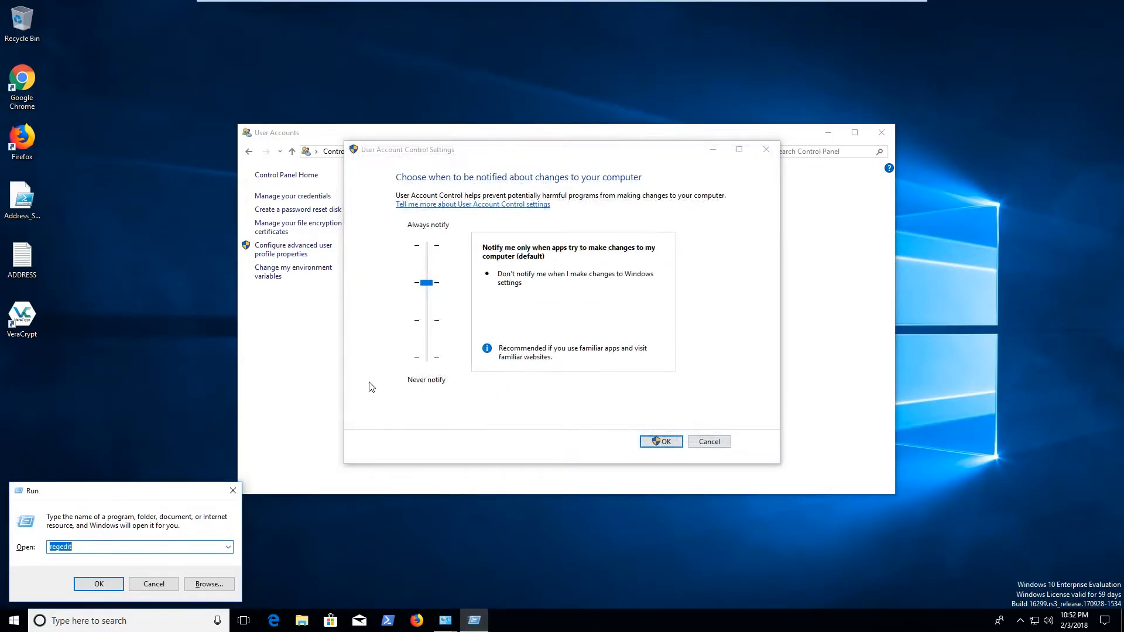
left_click(176, 583)
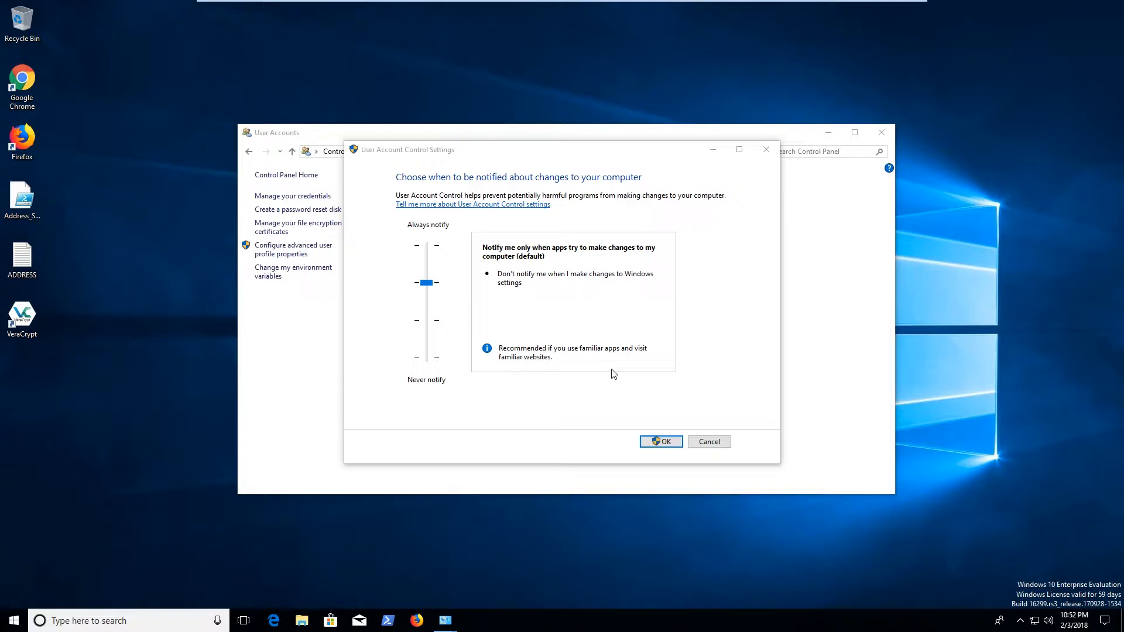
Set User Account Control to Never notify and approve the change
left_click_drag(426, 282, 427, 376)
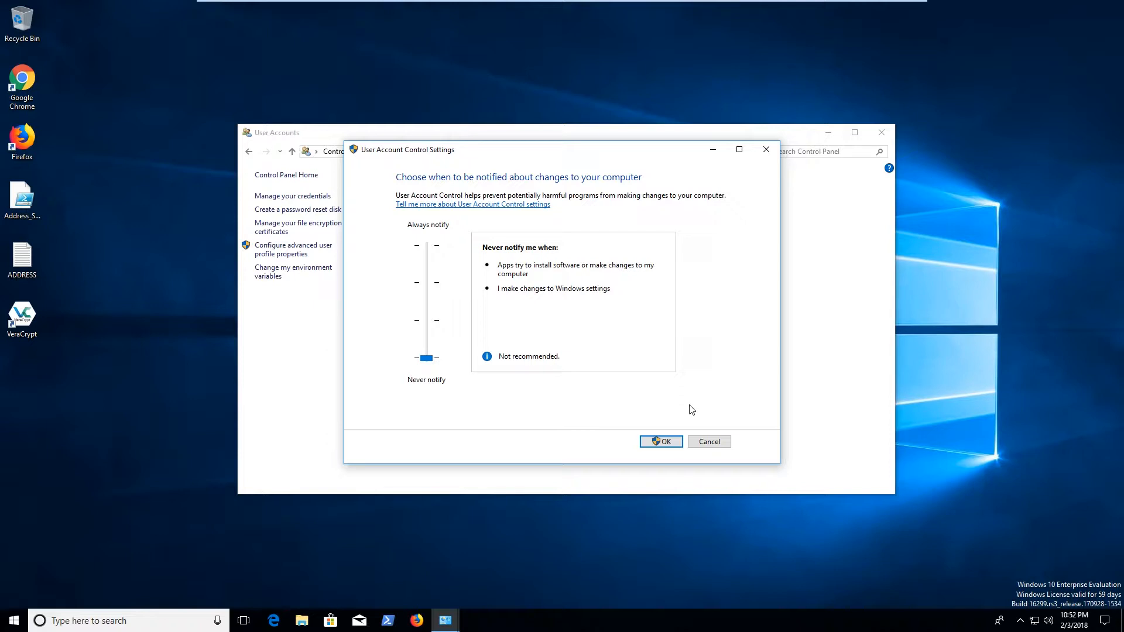
left_click(666, 442)
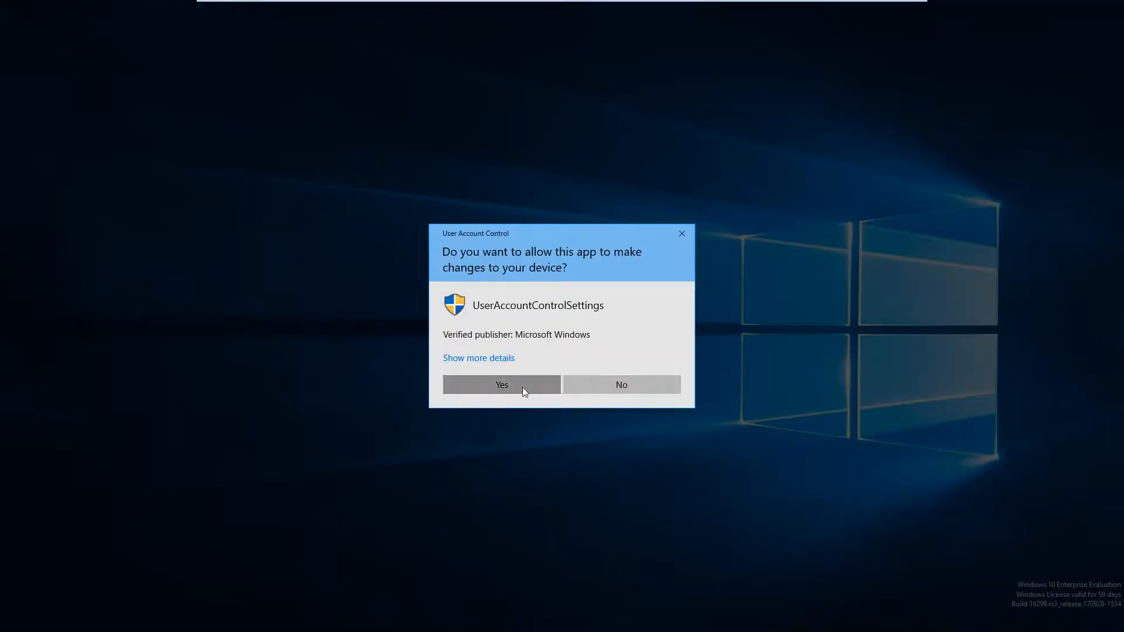
left_click(501, 384)
Run regedit to test whether an elevation prompt appears, and close Registry Editor
key("super+r")
type("regedit")
key("Return")
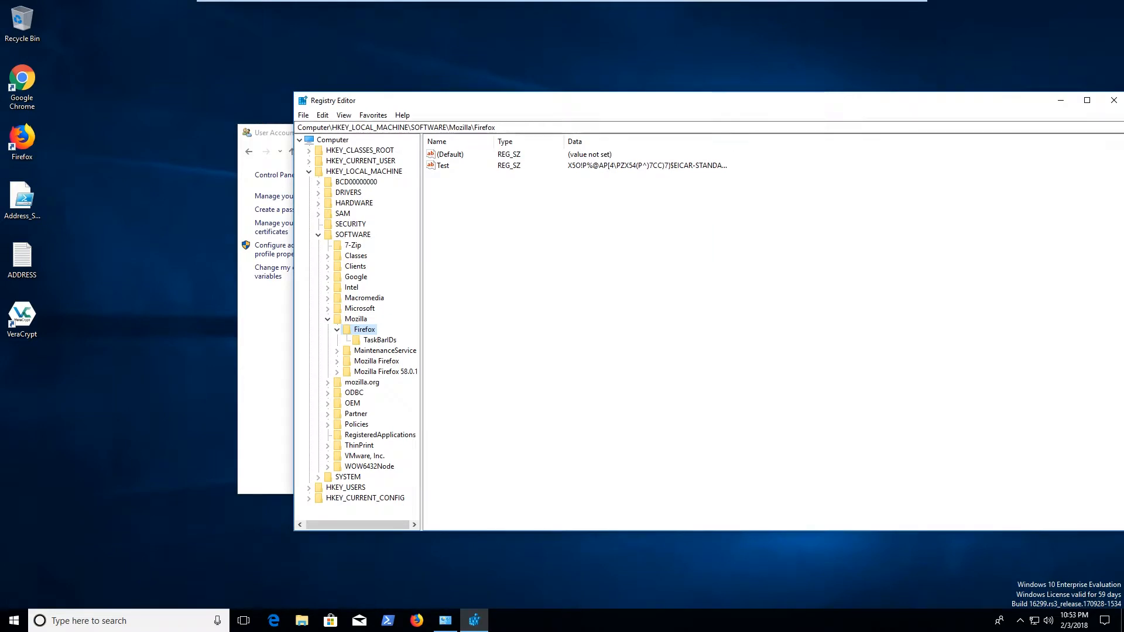
left_click(1113, 100)
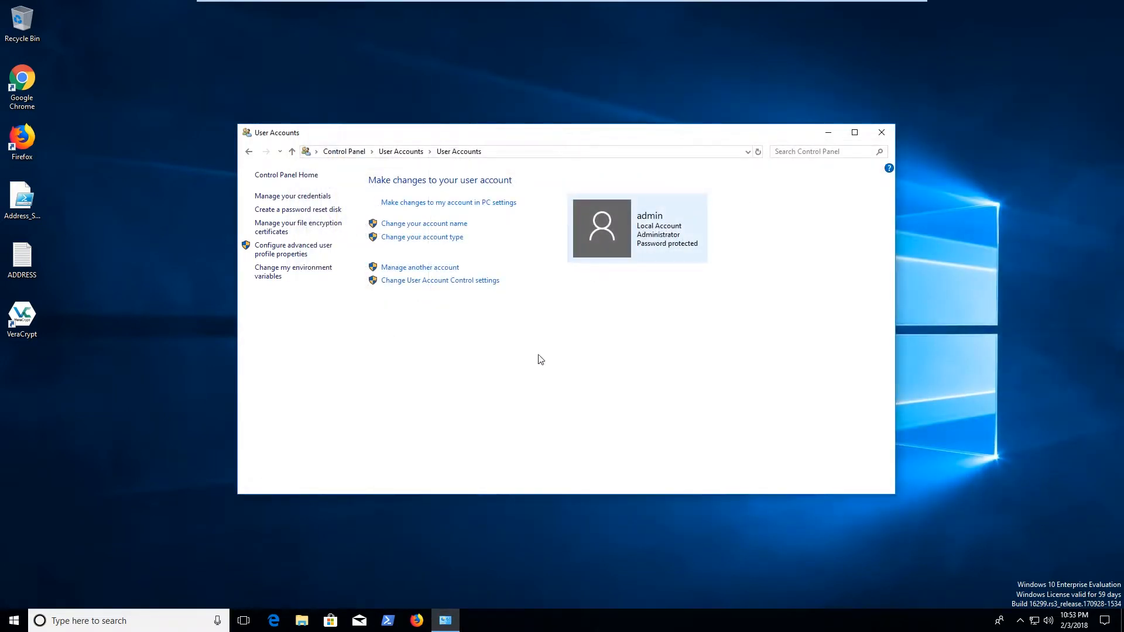
Set User Account Control to Always notify and apply the change
left_click(482, 288)
left_click_drag(426, 358, 431, 255)
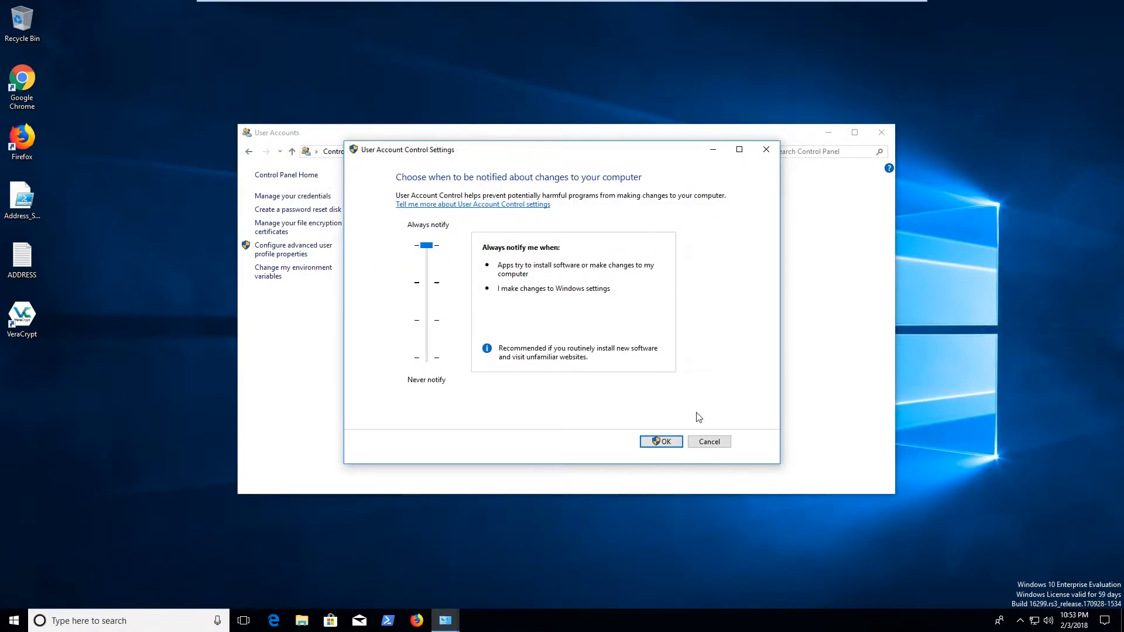
left_click(667, 442)
Run regedit again to test the Always notify level, approve the elevation prompt, and close Registry Editor
key("super")
type("reg")
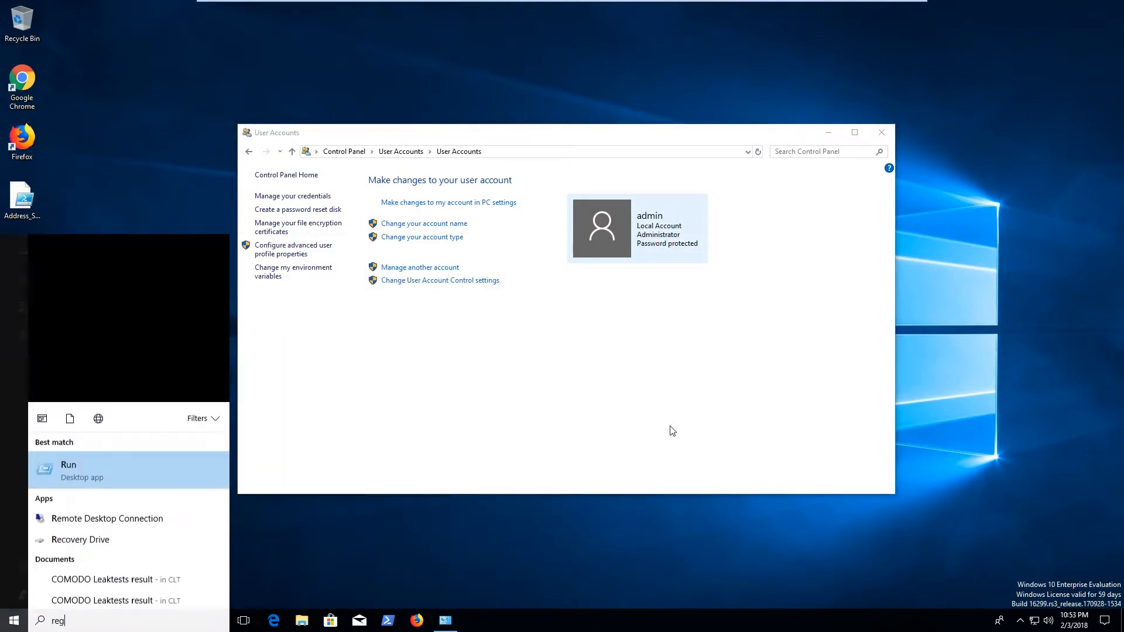
key("Return")
type("re")
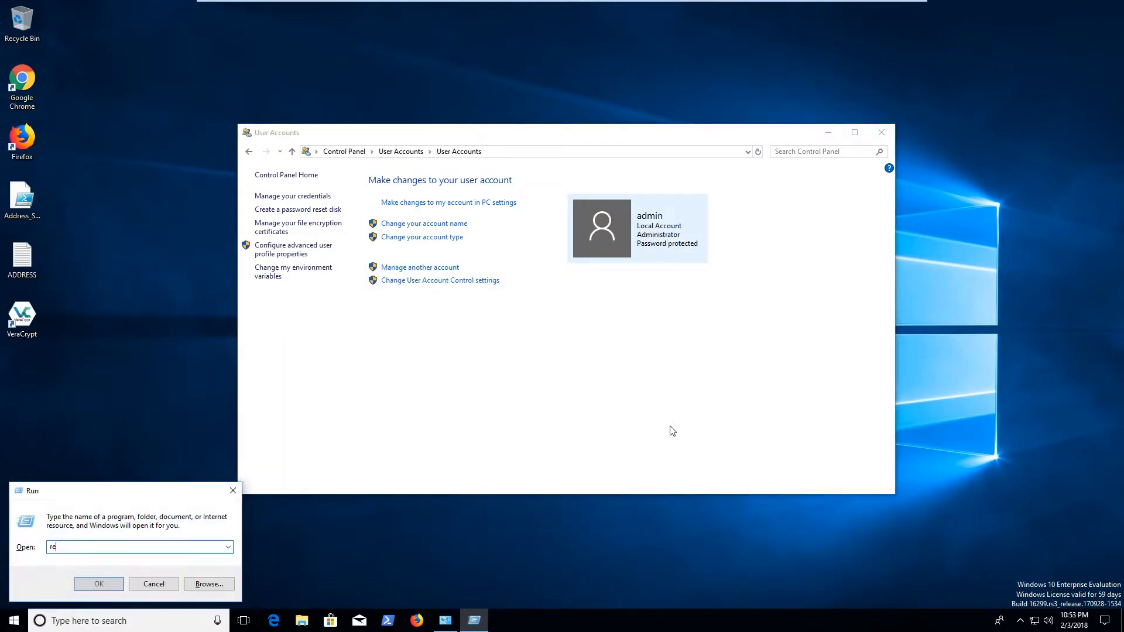
type("gedit")
key("Return")
left_click(511, 387)
key("alt+F4")
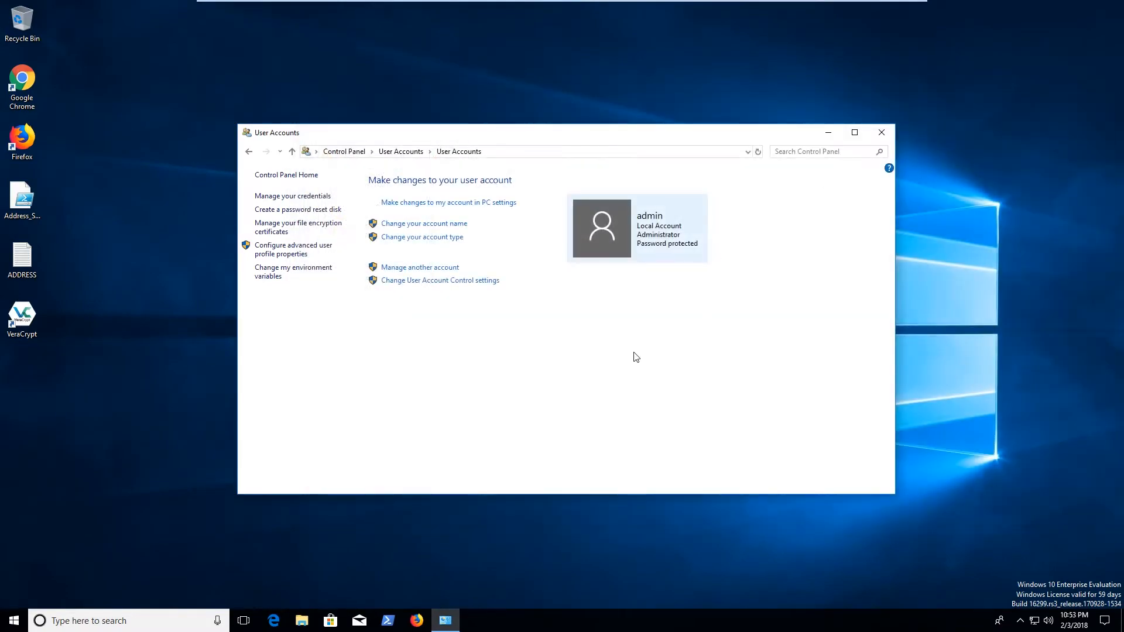
Reopen the User Account Control settings, approving the prompt, and reapply the Always notify level
left_click(409, 280)
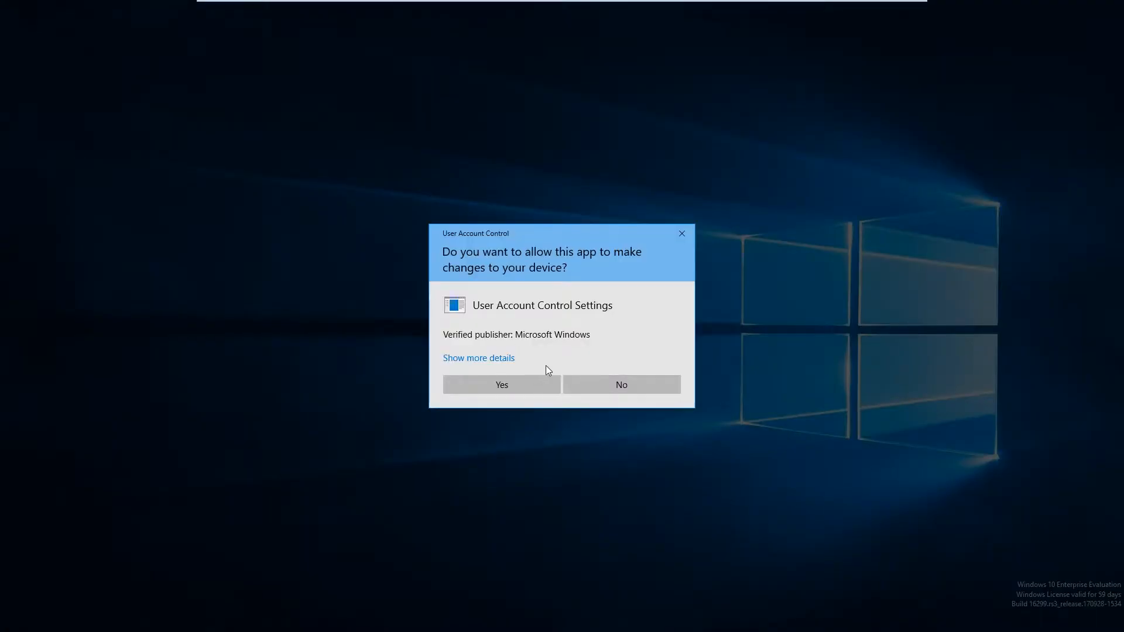
left_click(532, 388)
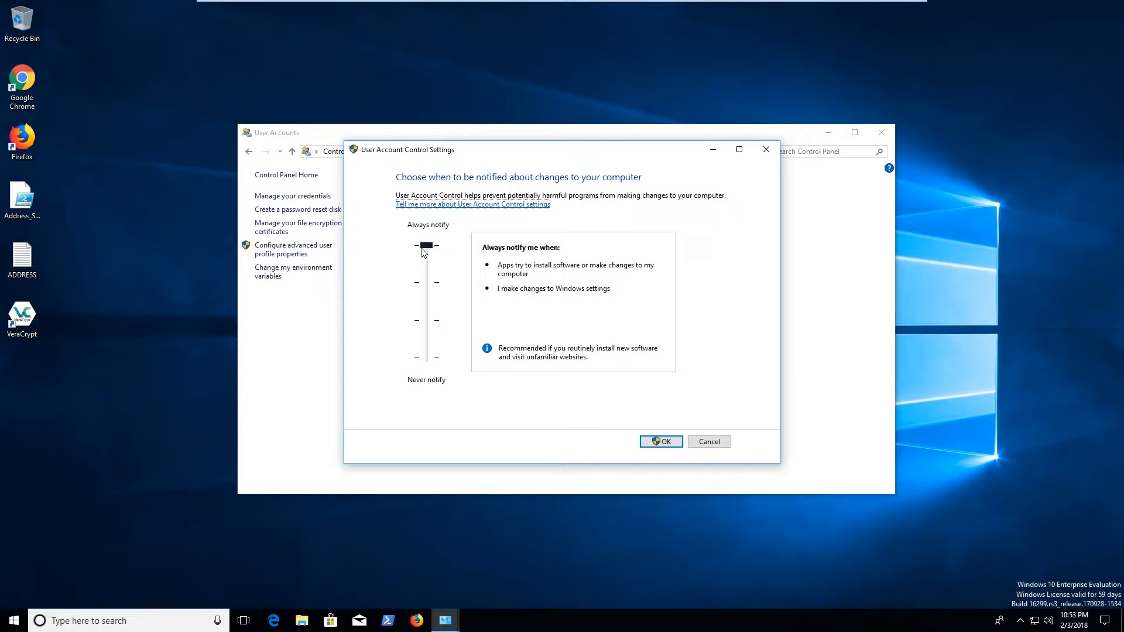
mouse_move(424, 251)
left_mouse_down()
mouse_move(433, 336)
mouse_move(428, 245)
left_mouse_up()
left_click_drag(431, 285, 415, 250)
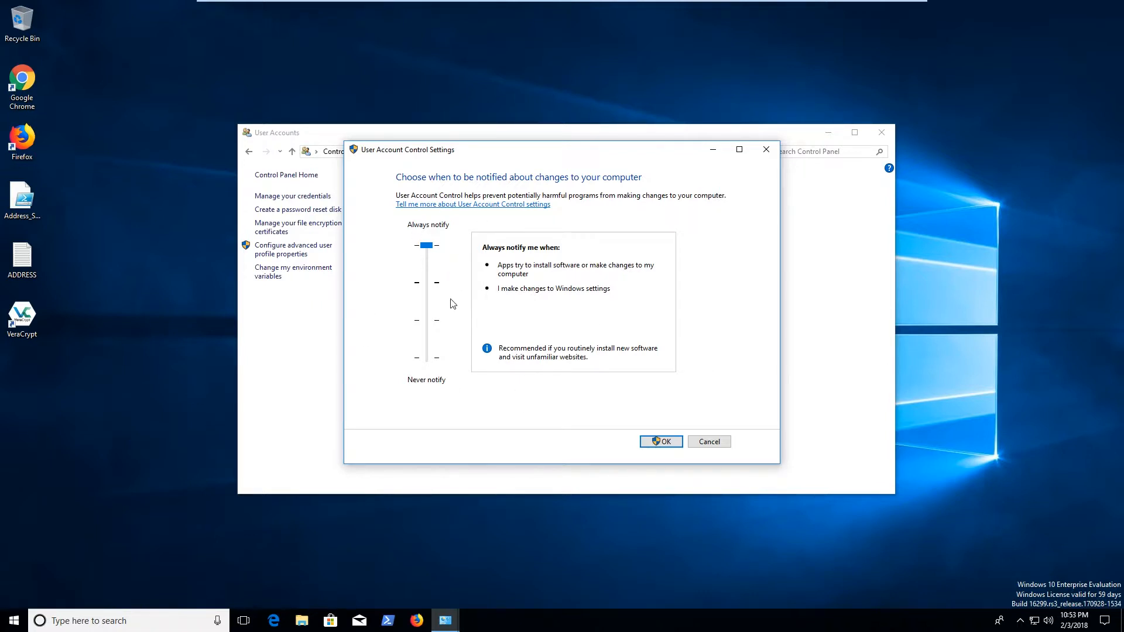
left_click(426, 279)
left_click(426, 252)
left_click(660, 441)
left_click(517, 385)
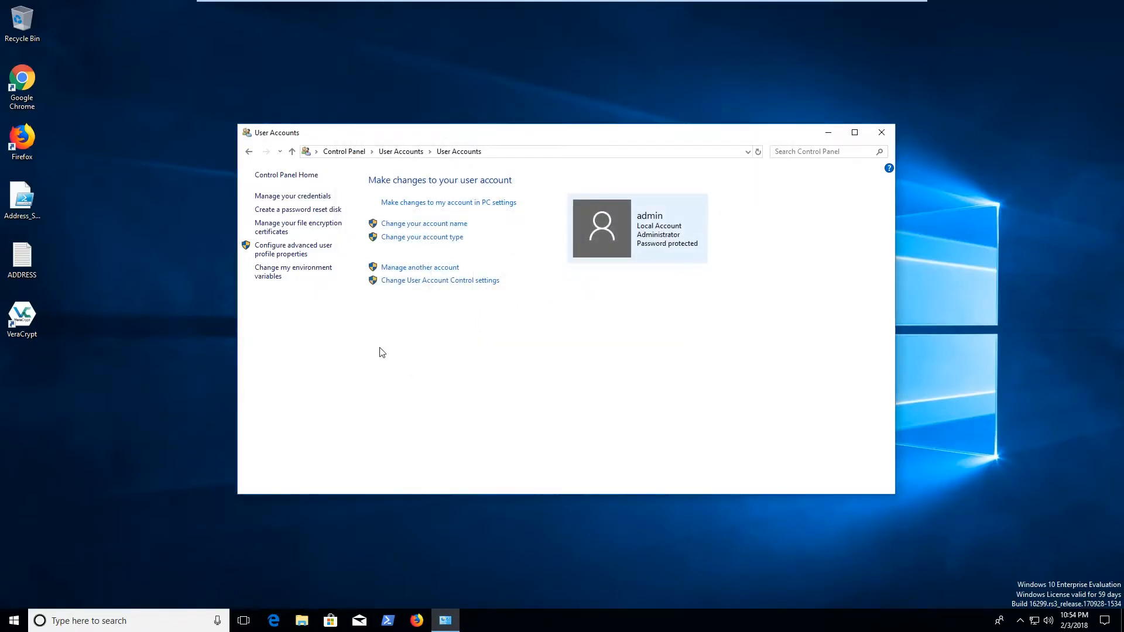
Set User Account Control back to the default level, notifying only when apps try to make changes
left_click(442, 284)
left_click(535, 390)
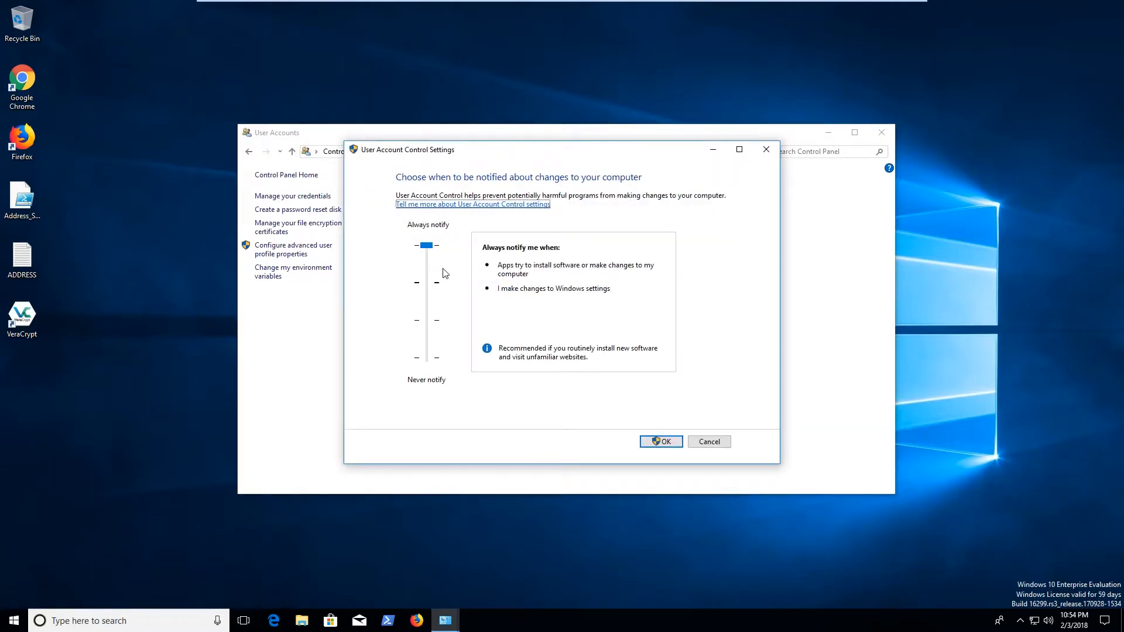
left_click(425, 284)
left_click(660, 442)
left_click(532, 389)
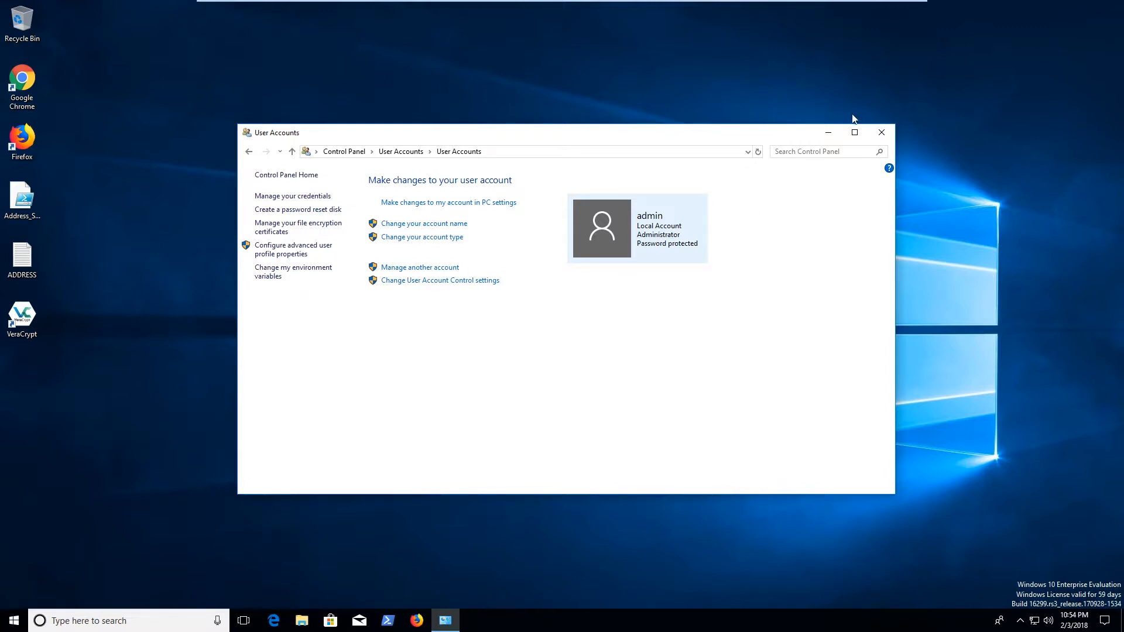
Close the User Accounts window and open Windows Settings
left_click(875, 134)
key("super")
type("setting")
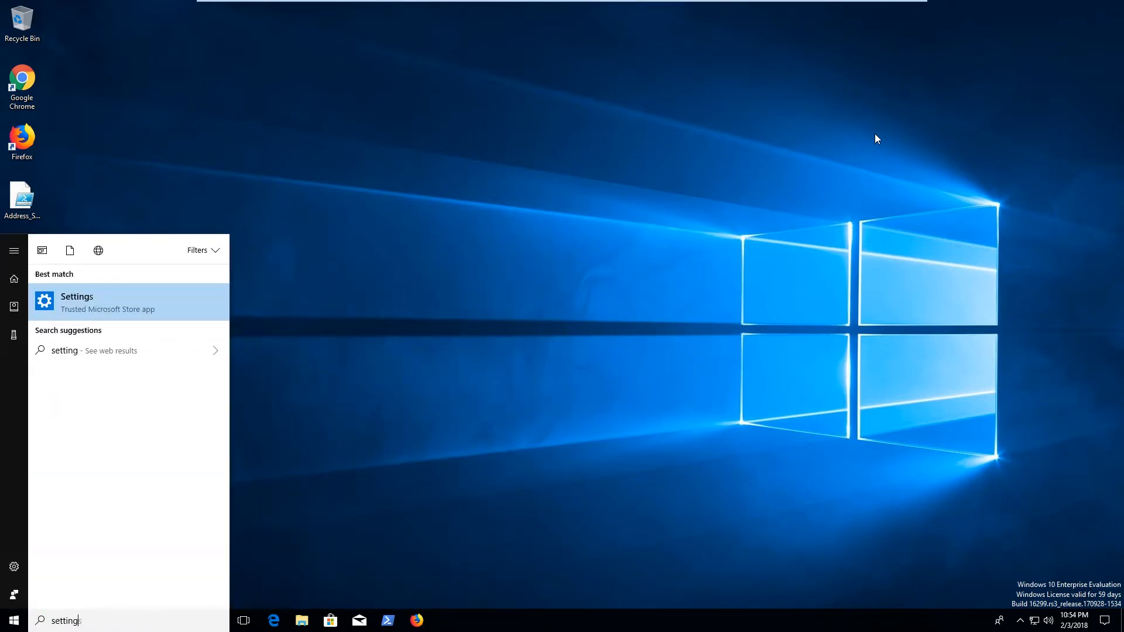
key("Return")
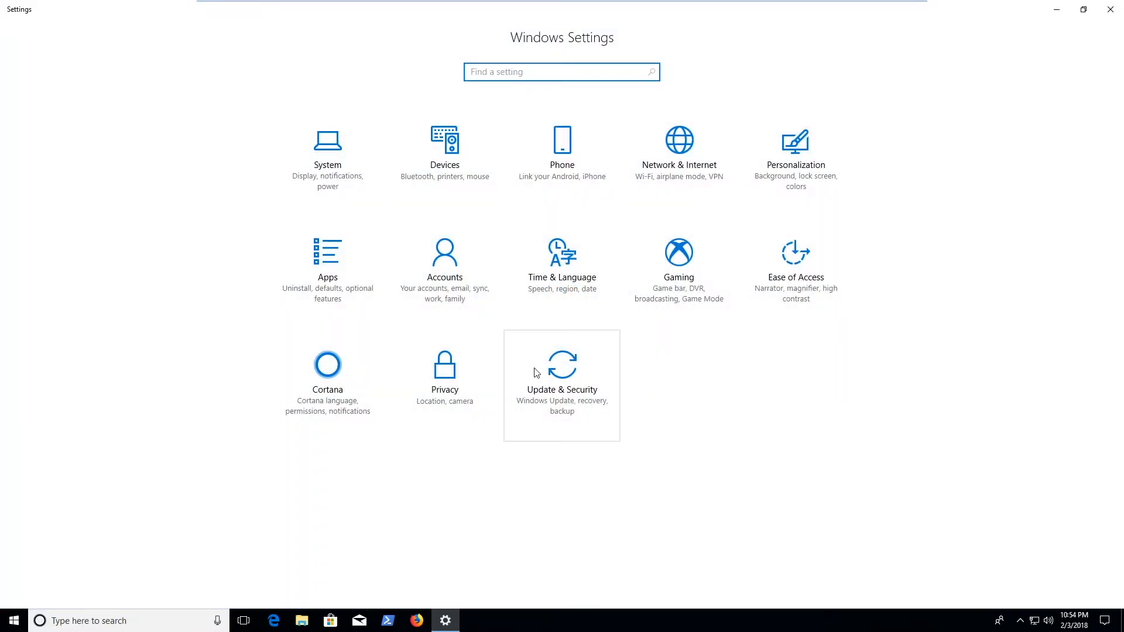
Open Windows Defender Security Center from the Update & Security settings, close Settings, and maximize the security window
left_click(535, 373)
left_click(117, 158)
left_click(263, 116)
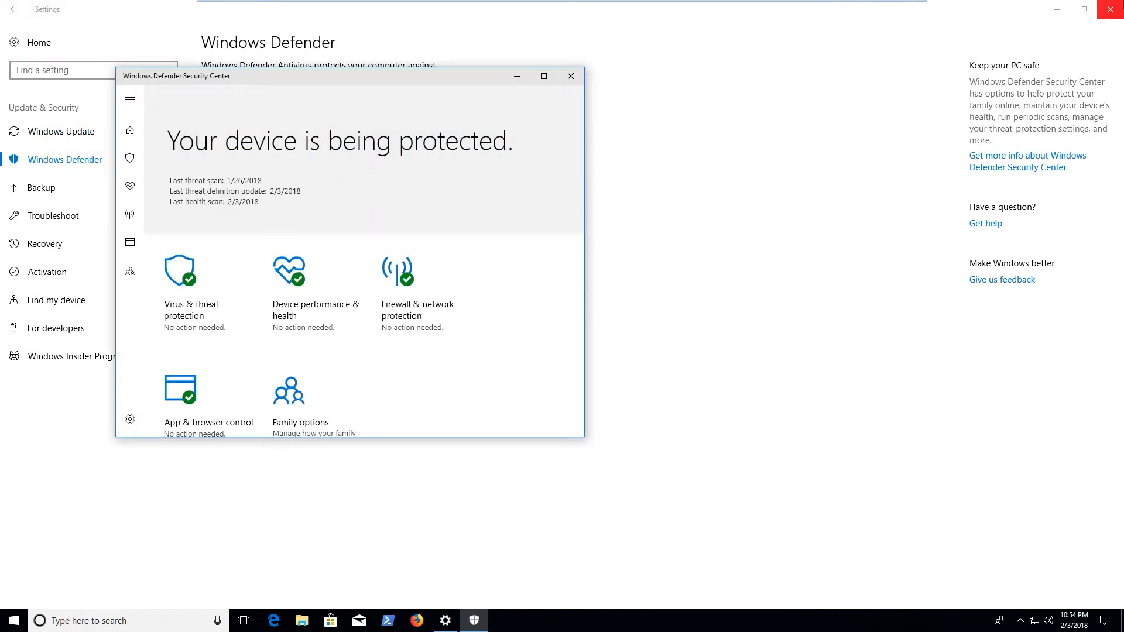
left_click(1119, 6)
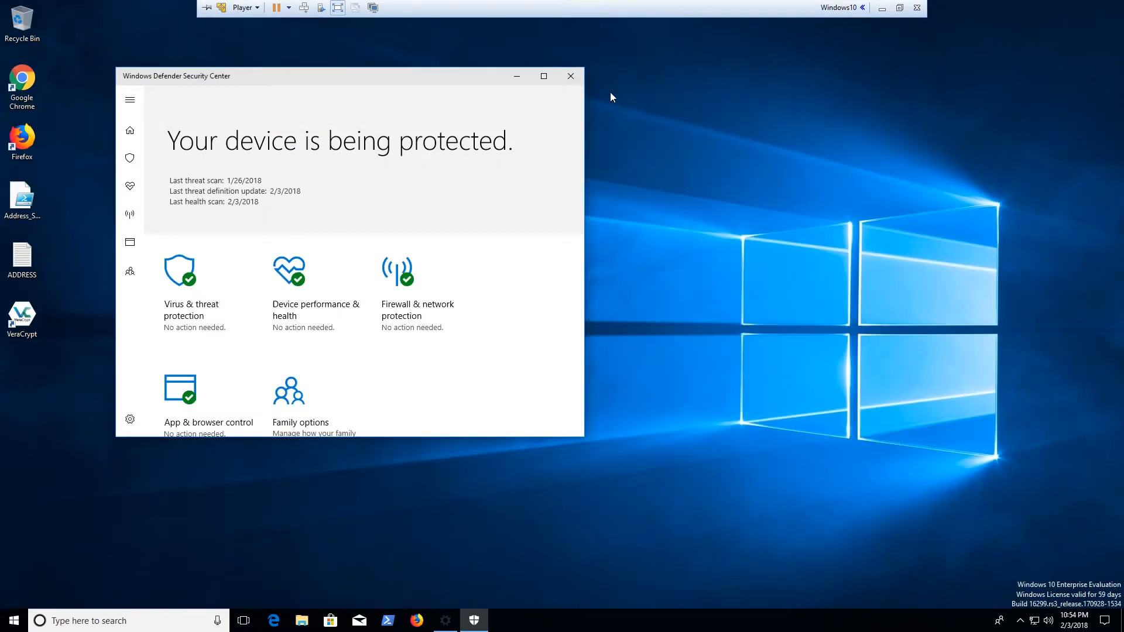
left_click(543, 76)
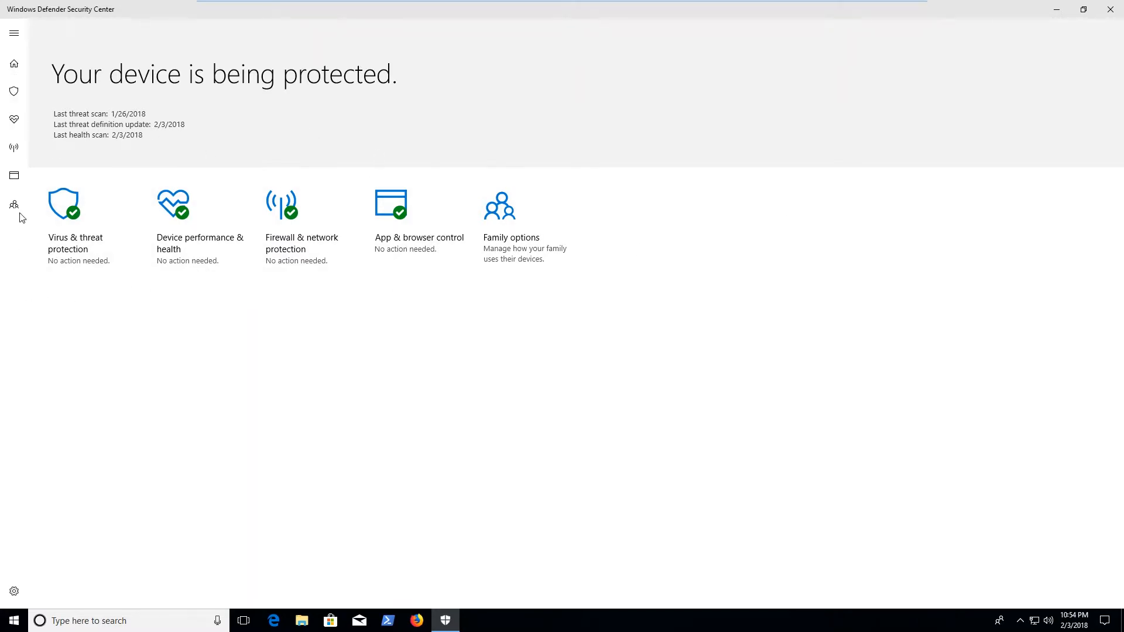
Look through the virus and threat, device performance, firewall and network, and app and browser control pages
left_click(16, 92)
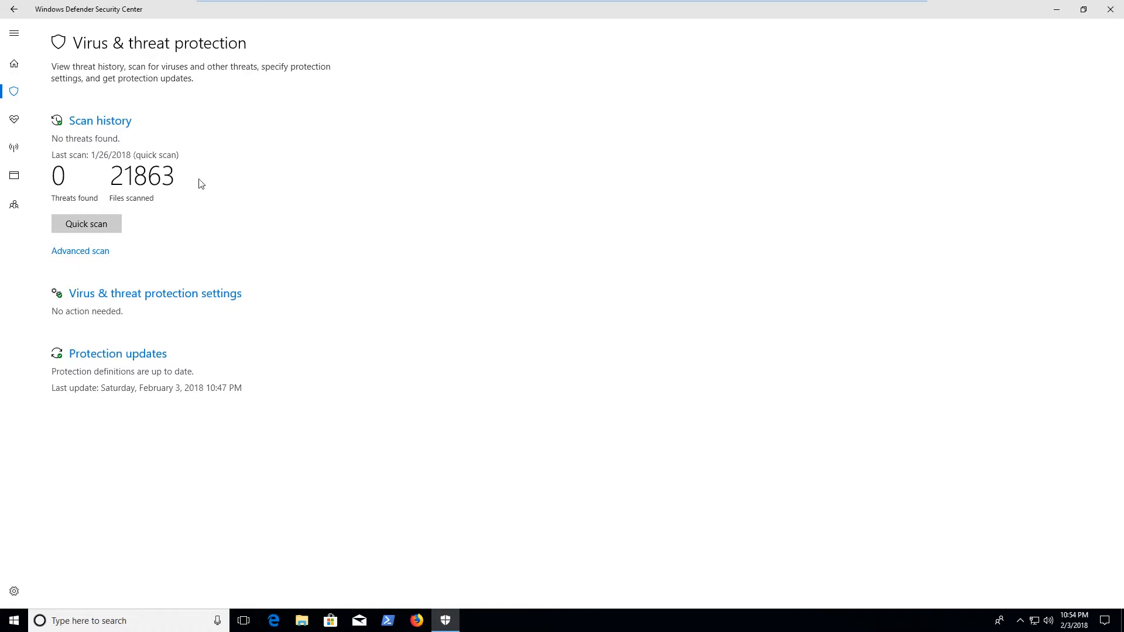
left_click(14, 120)
left_click(12, 175)
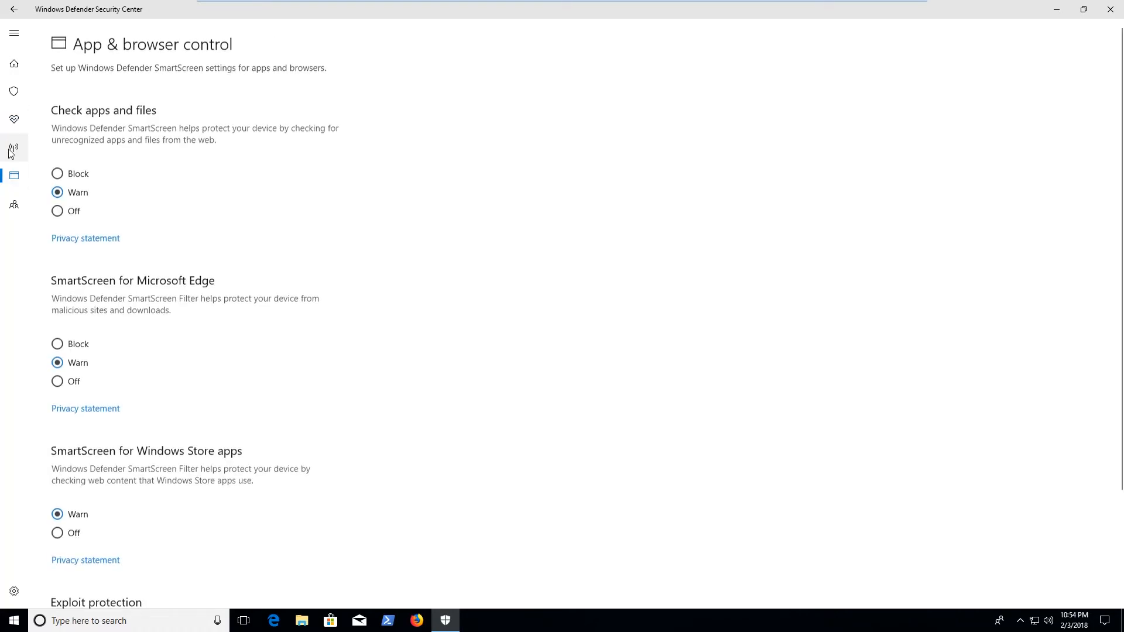
left_click(11, 151)
left_click(13, 176)
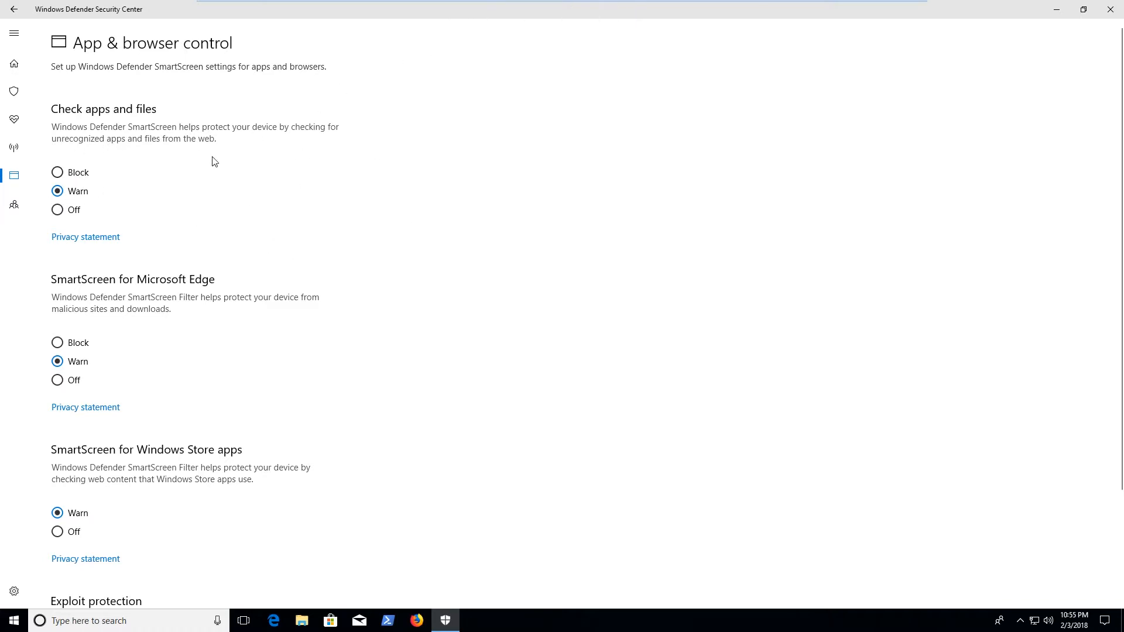
Open the Exploit protection settings and review the system-wide mitigations, from Control flow guard to Validate heap integrity
scroll(507, 183, "down", 5)
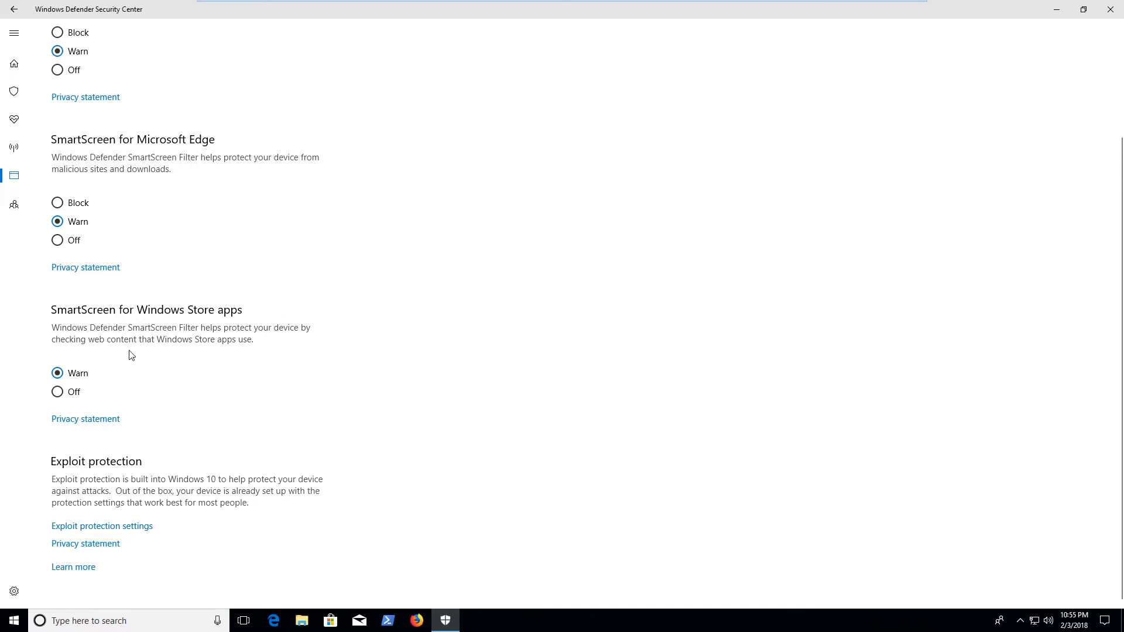
left_click(130, 526)
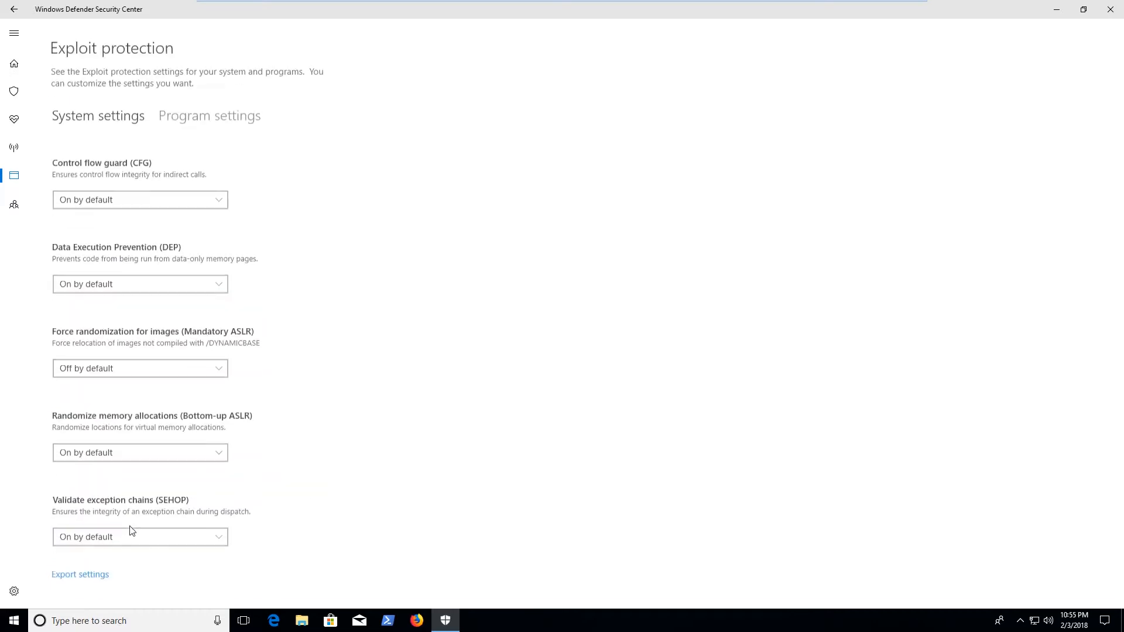
scroll(313, 280, "down", 1)
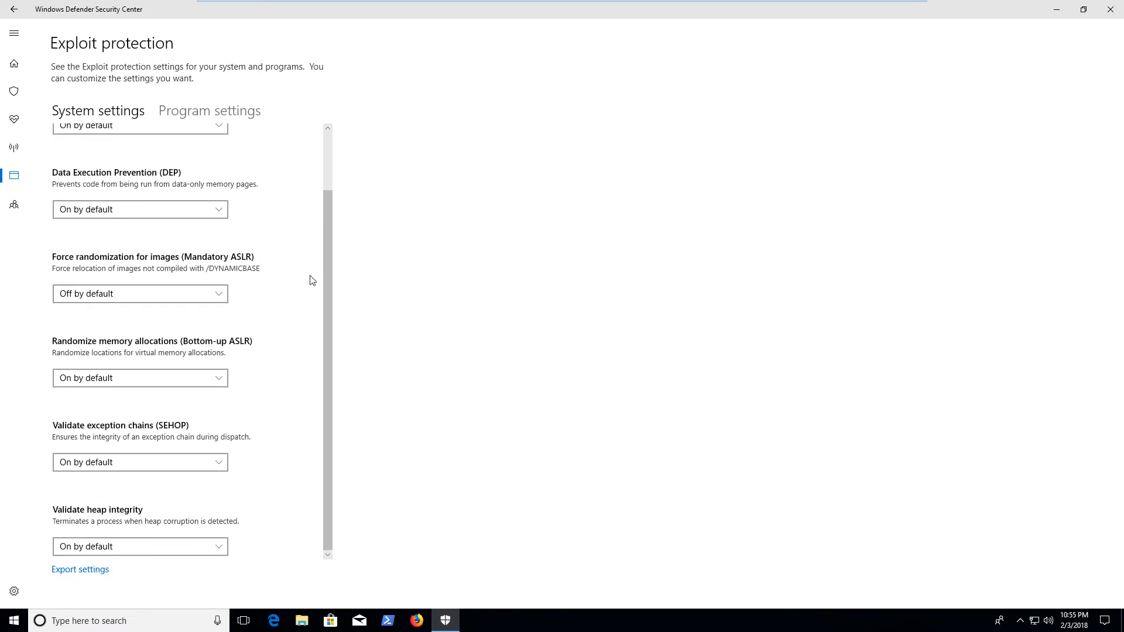
scroll(294, 378, "up", 1)
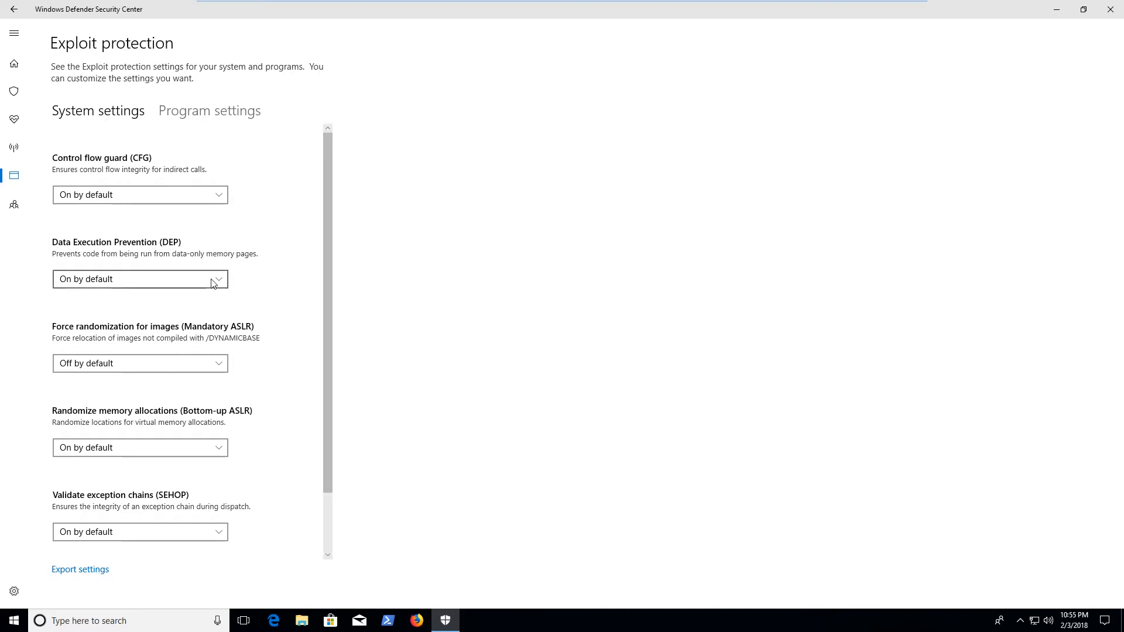
scroll(131, 313, "down", 1)
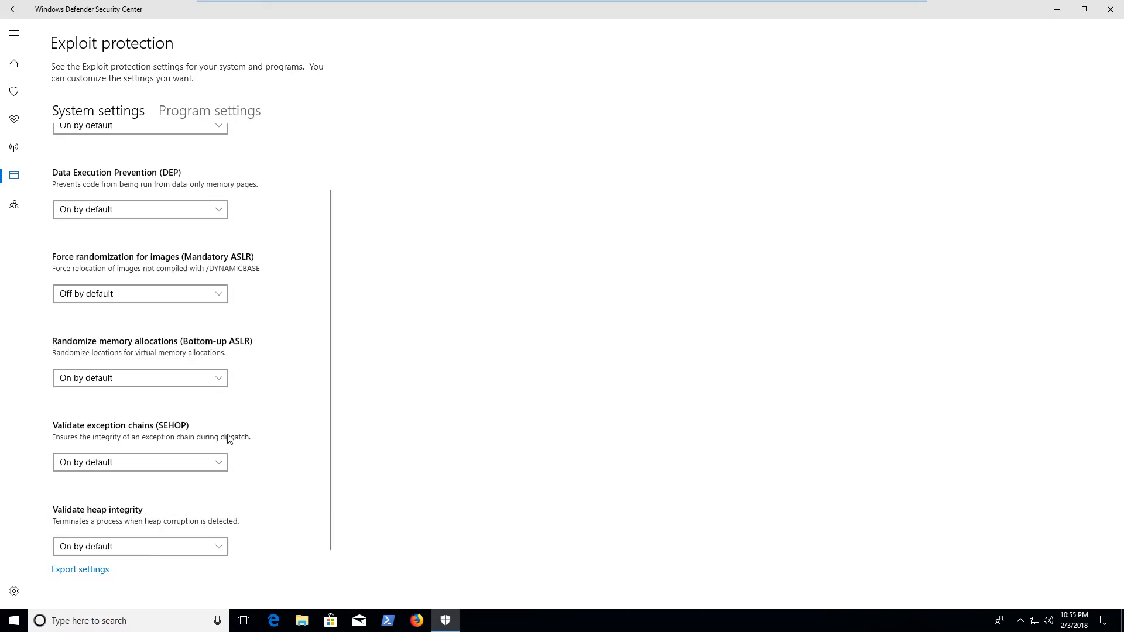
scroll(276, 415, "up", 1)
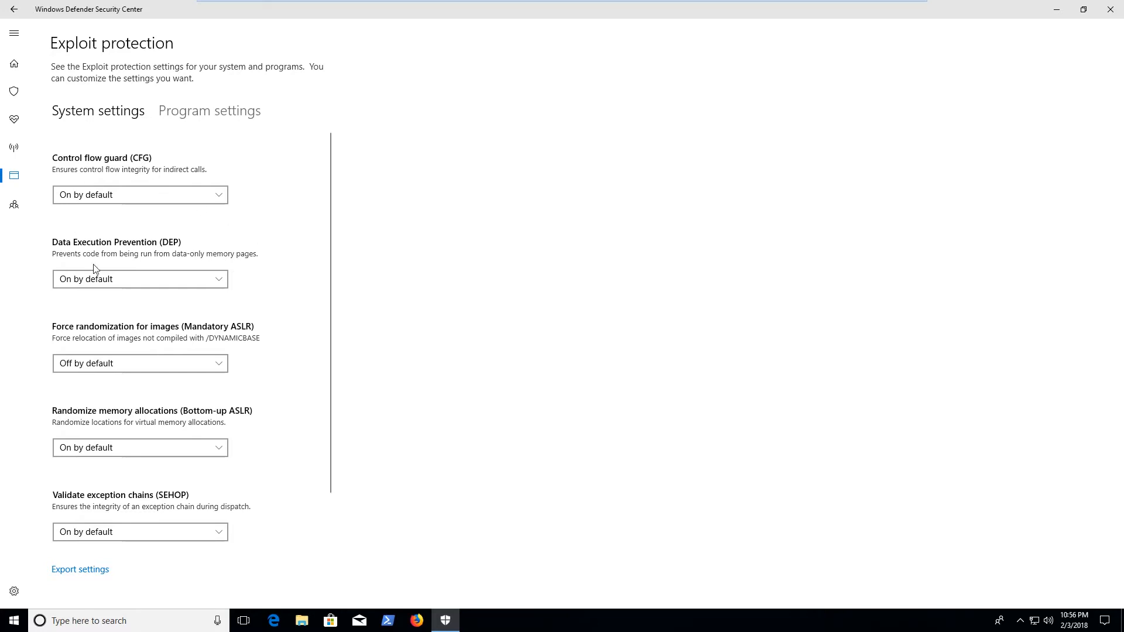
scroll(271, 288, "down", 2)
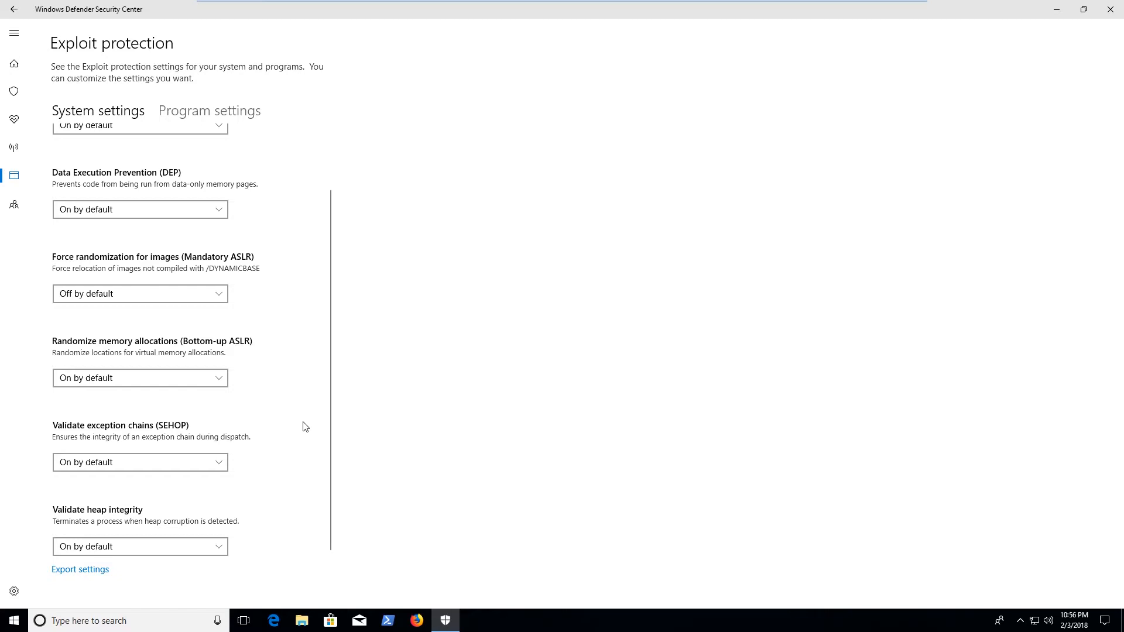
scroll(302, 424, "up", 2)
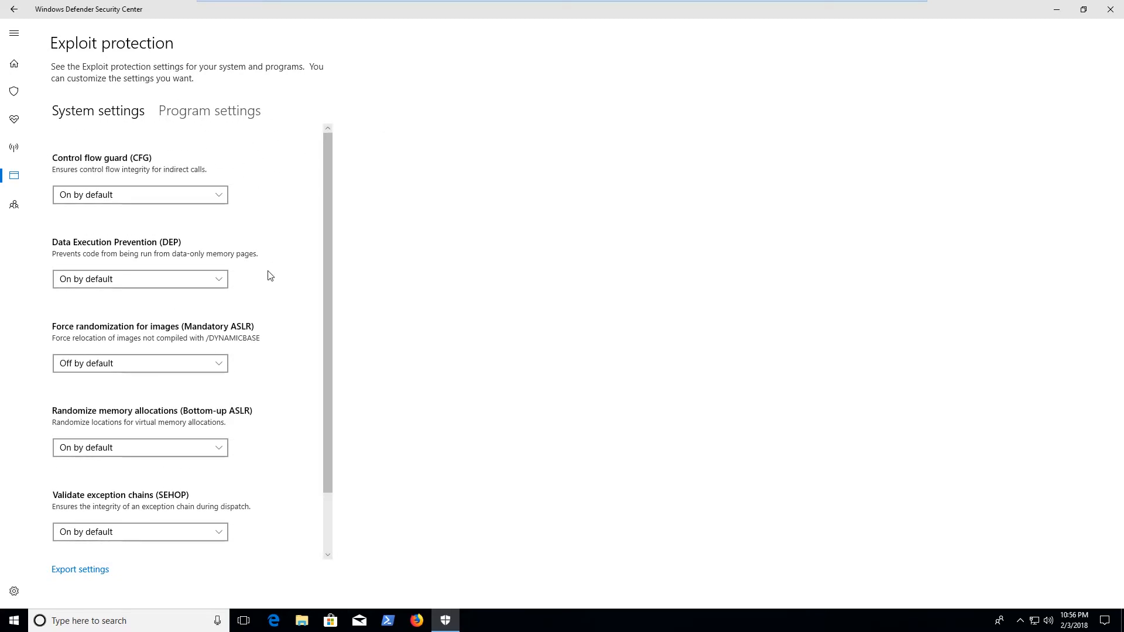
scroll(327, 298, "down", 1)
scroll(325, 297, "up", 1)
Switch to the per-program exploit protection settings and open PresentationHost.exe for editing
left_click(231, 117)
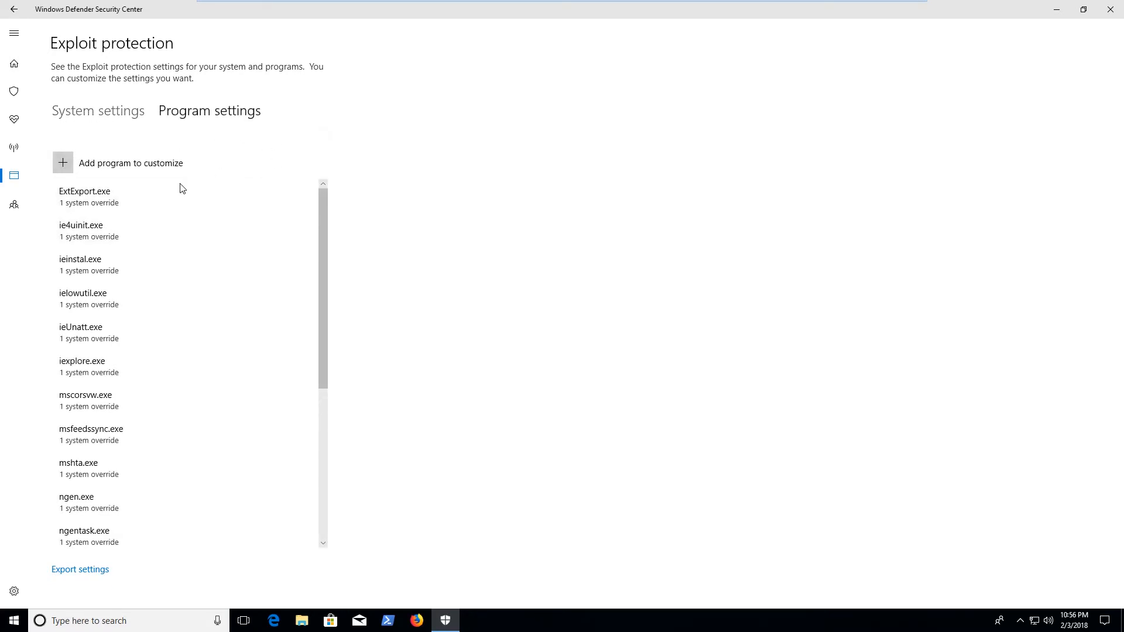
scroll(169, 328, "down", 4)
left_click(158, 293)
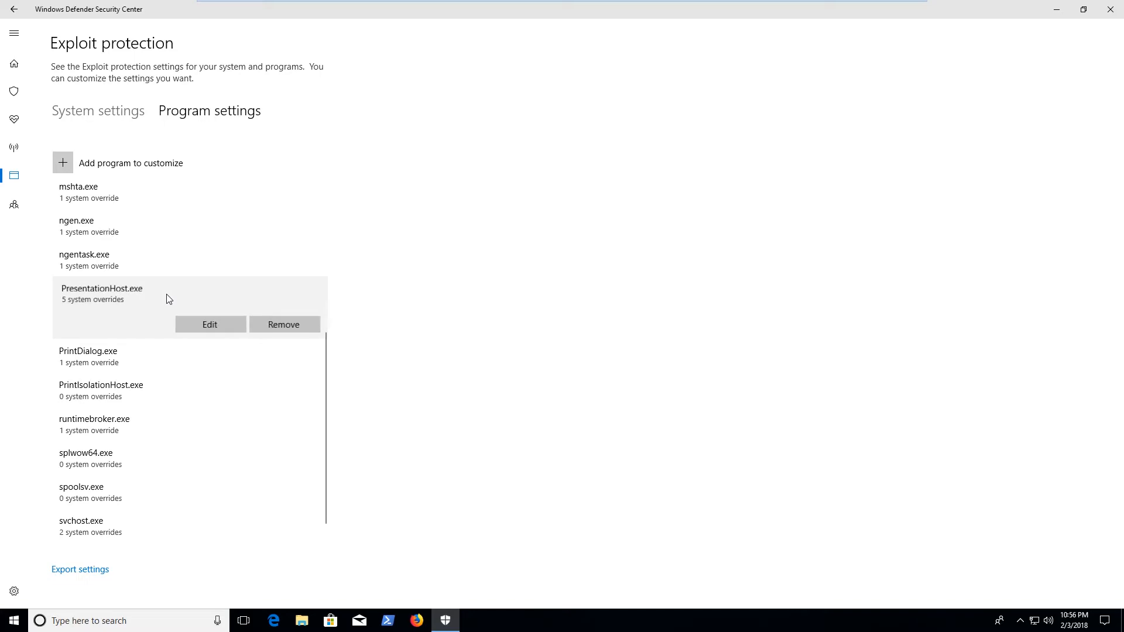
left_click(224, 328)
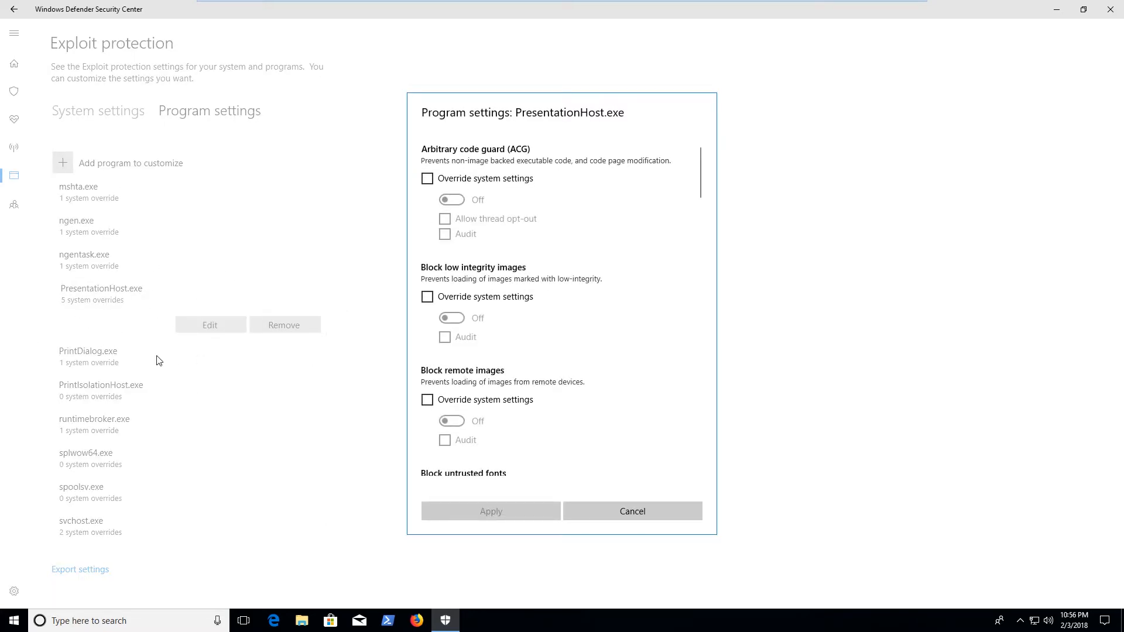
Review all mitigation overrides for PresentationHost.exe, from Arbitrary code guard to Validate stack integrity, and close them without applying changes
scroll(550, 210, "down", 1)
scroll(550, 209, "down", 20)
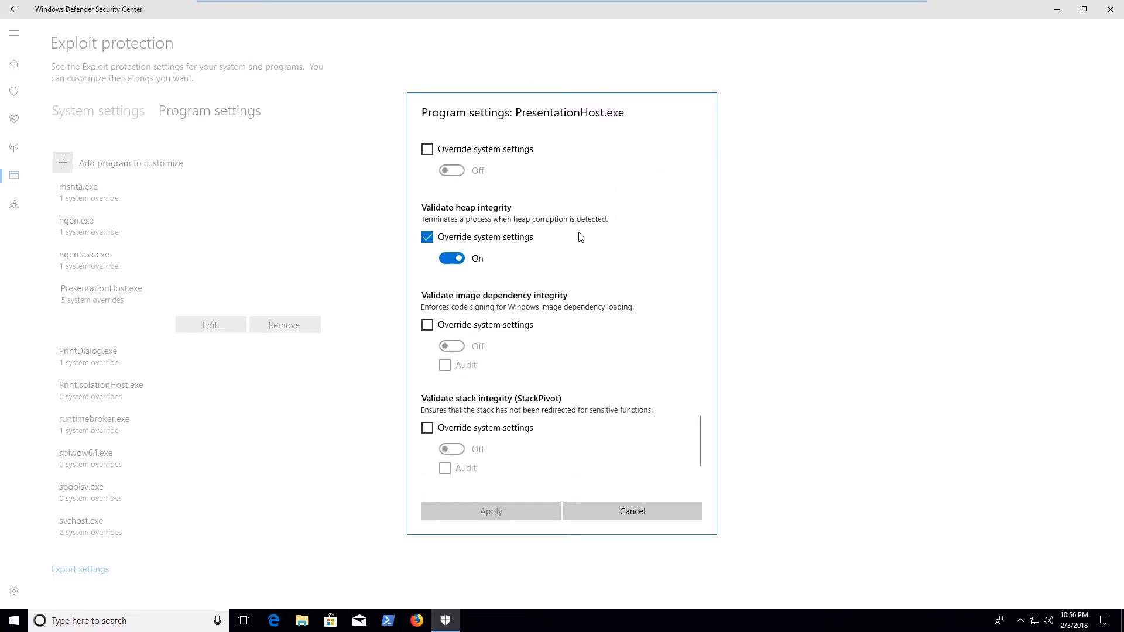
scroll(582, 230, "up", 20)
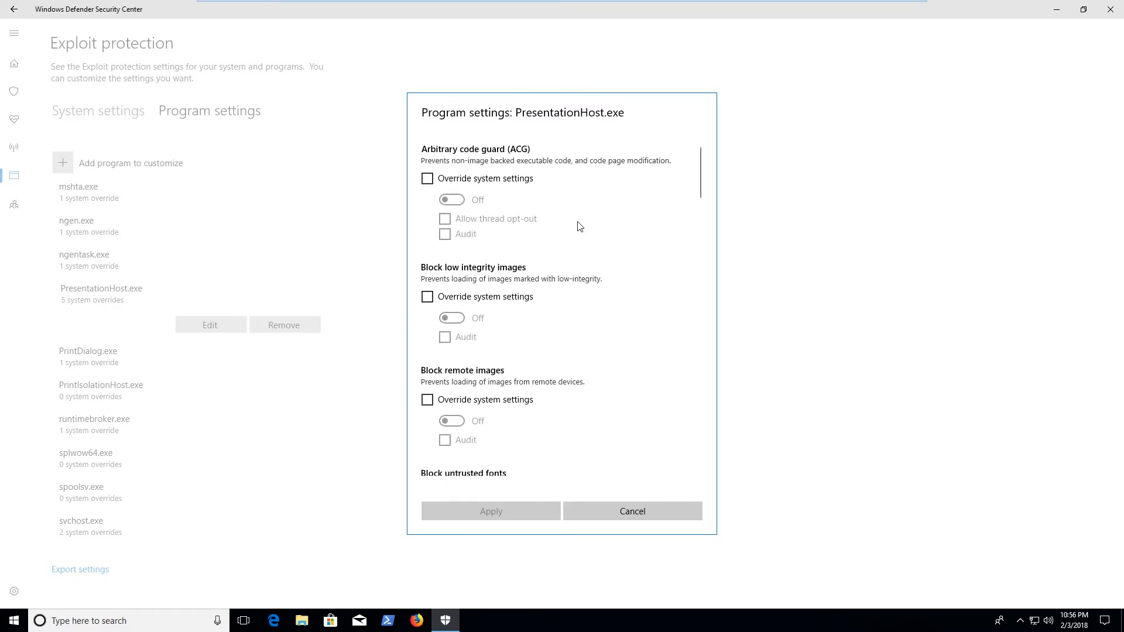
scroll(582, 251, "down", 5)
scroll(582, 251, "up", 5)
scroll(613, 248, "down", 1)
scroll(609, 251, "down", 20)
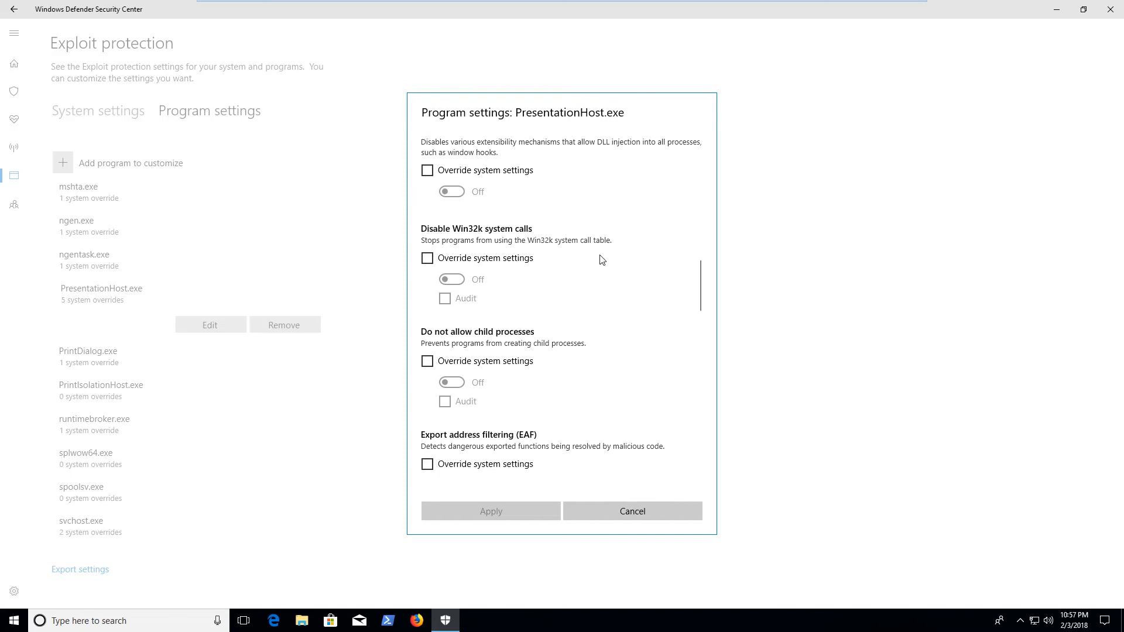
scroll(592, 268, "down", 5)
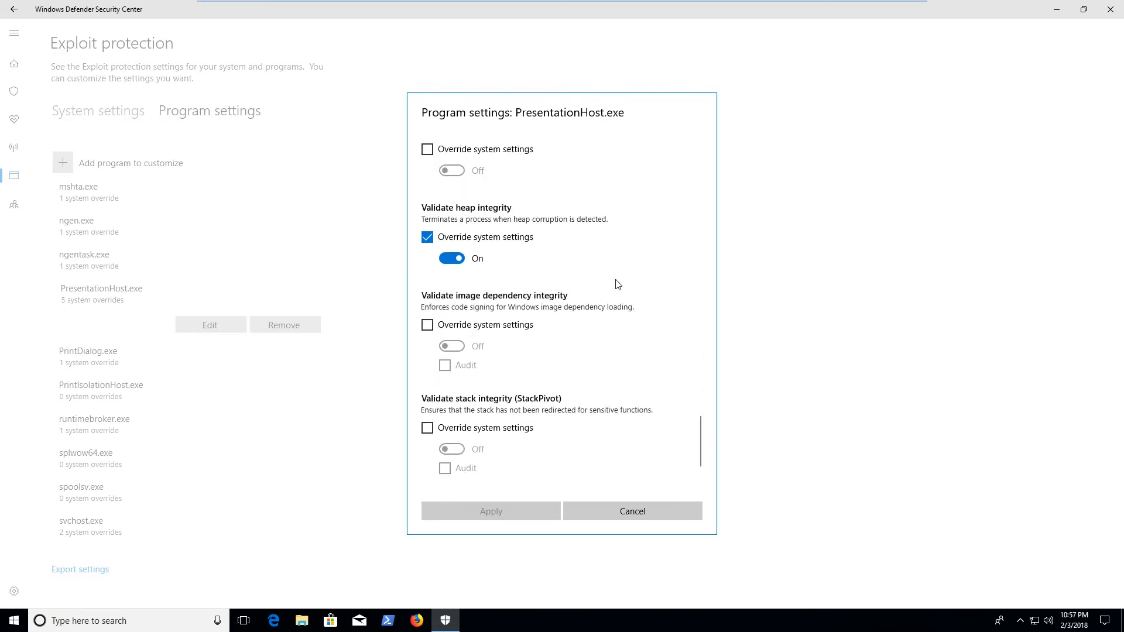
scroll(673, 248, "up", 20)
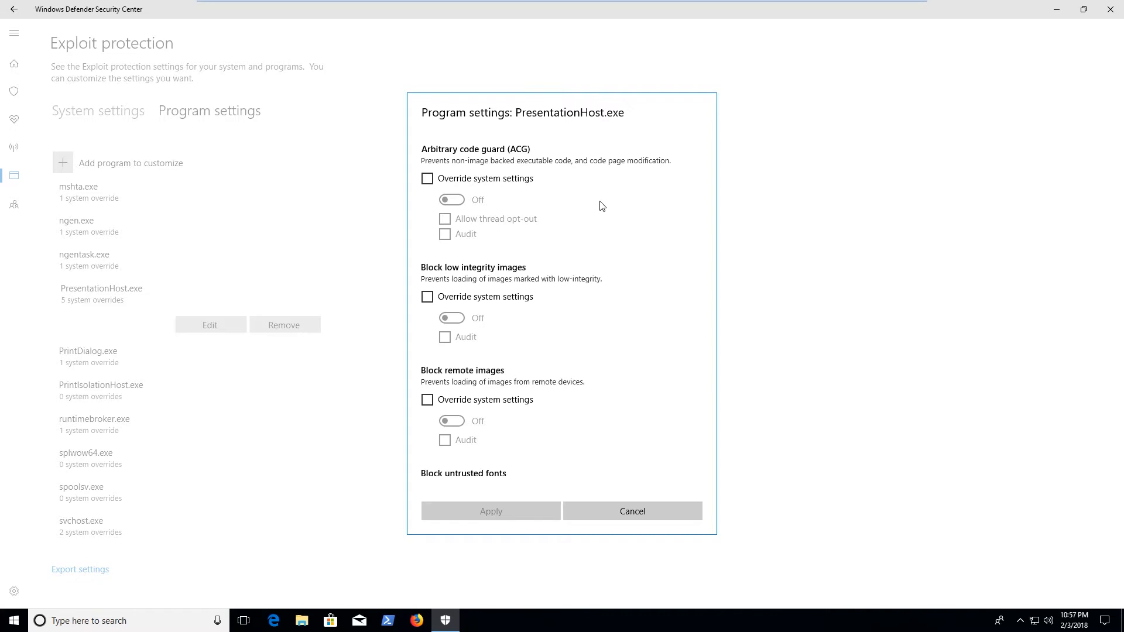
scroll(601, 206, "down", 3)
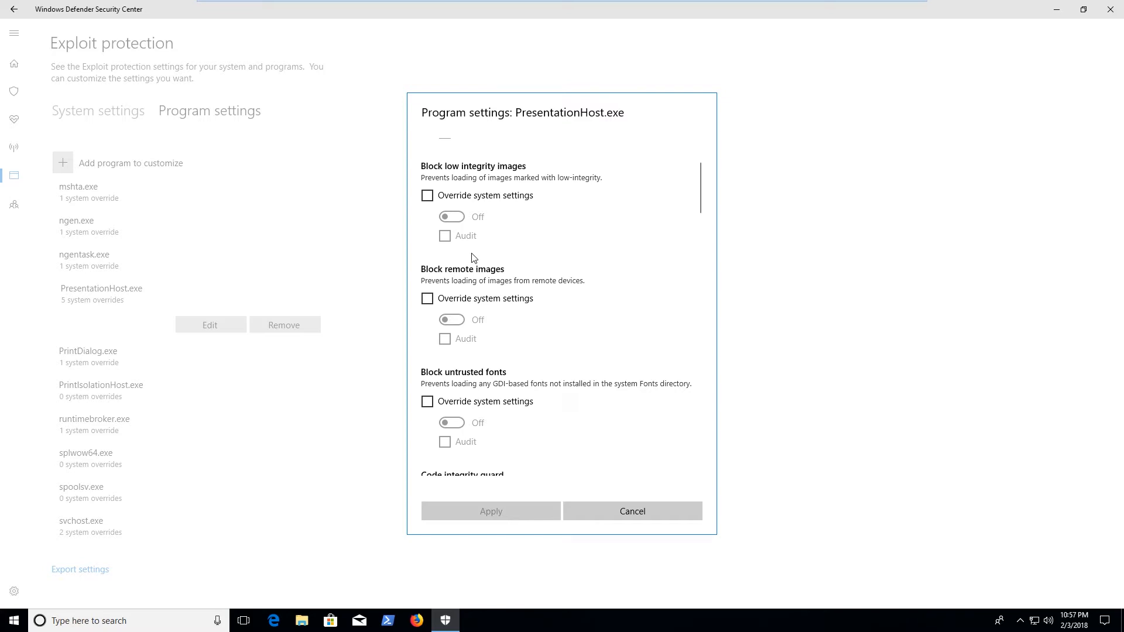
scroll(645, 215, "down", 7)
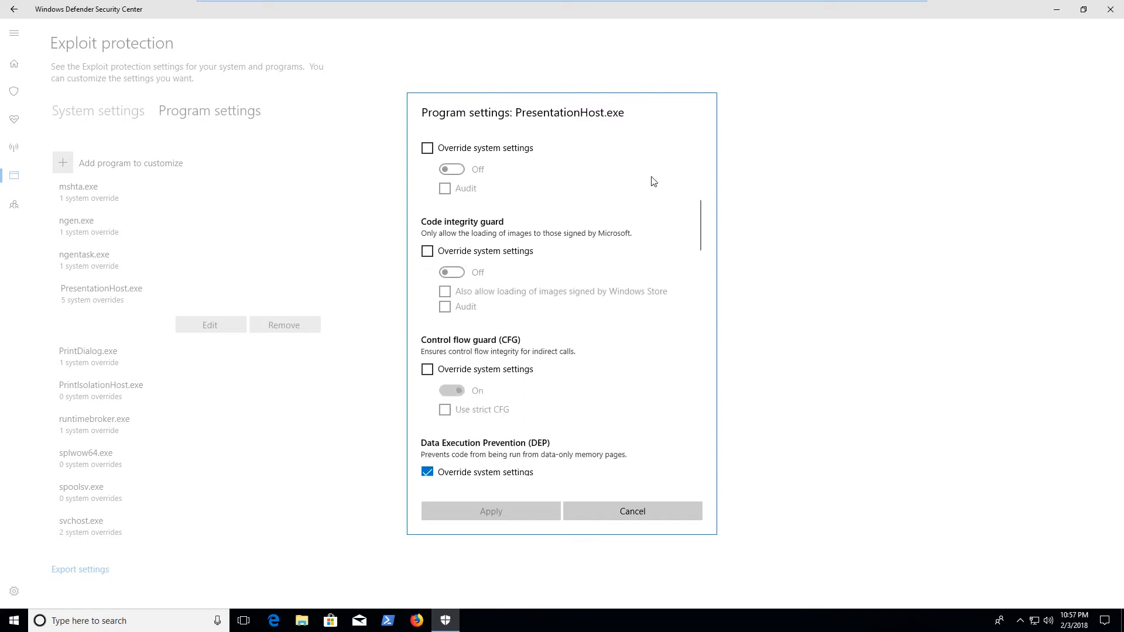
scroll(623, 199, "down", 3)
scroll(579, 211, "down", 5)
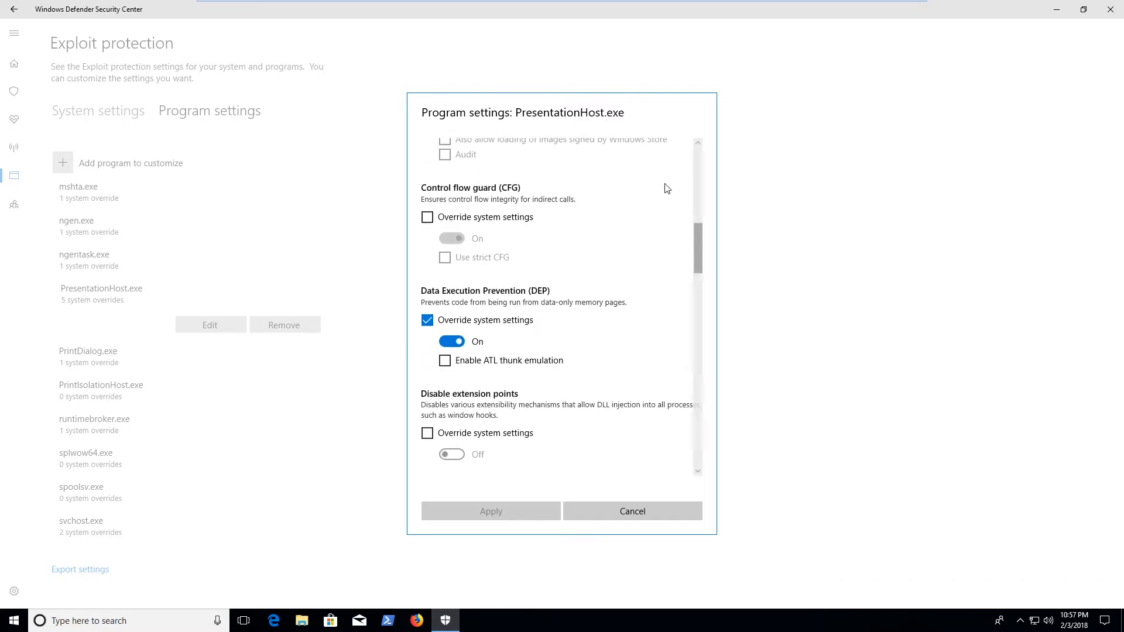
scroll(566, 249, "down", 2)
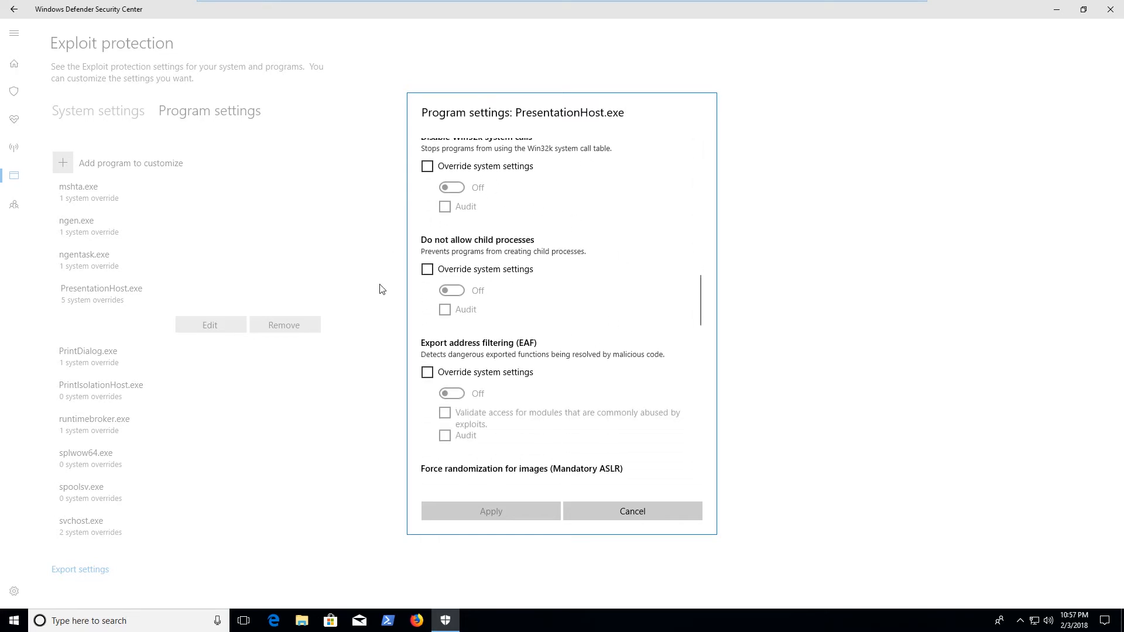
scroll(496, 277, "up", 3)
scroll(592, 294, "down", 2)
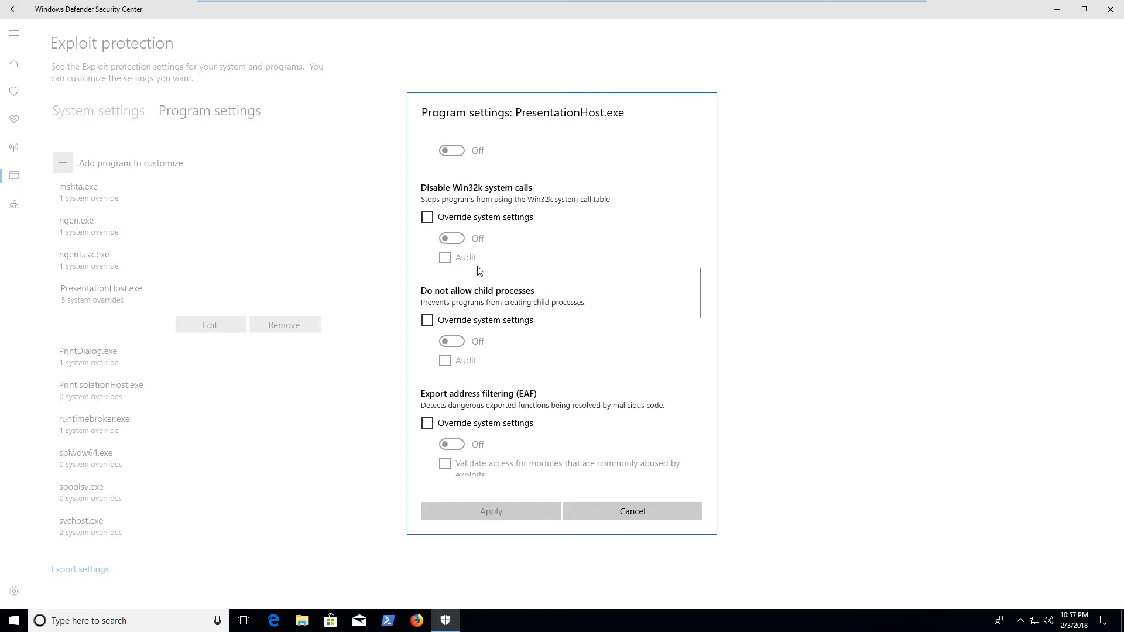
scroll(582, 253, "down", 5)
scroll(575, 247, "down", 15)
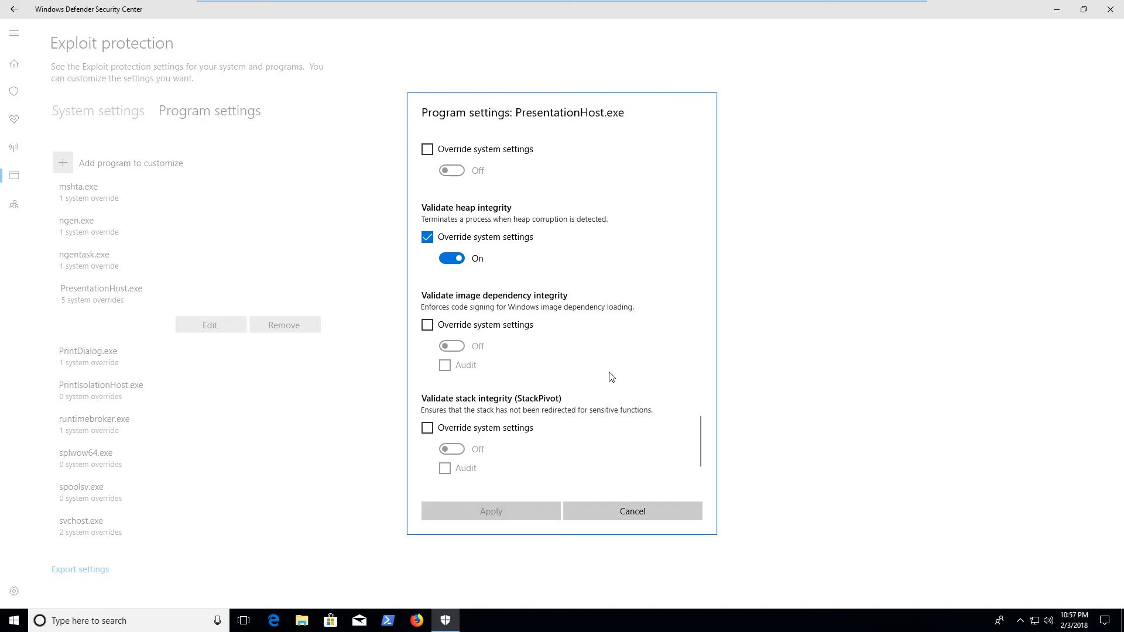
left_click(642, 511)
Look over the list of customized programs and view the option to add one by program name, cancelling its dialog
scroll(217, 316, "down", 1)
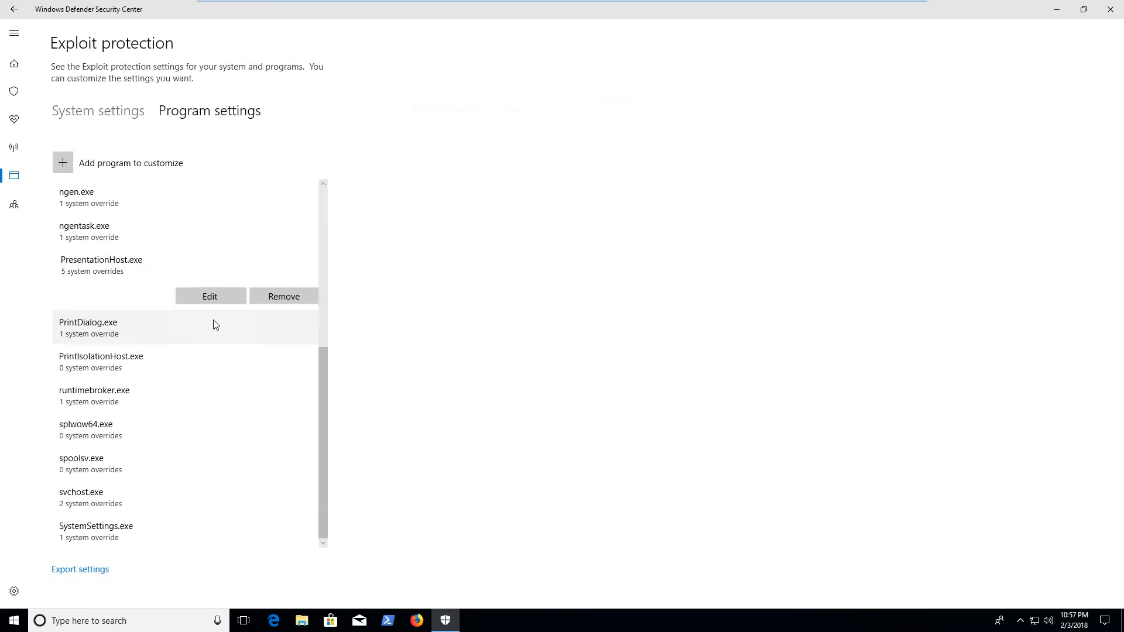
scroll(170, 467, "up", 10)
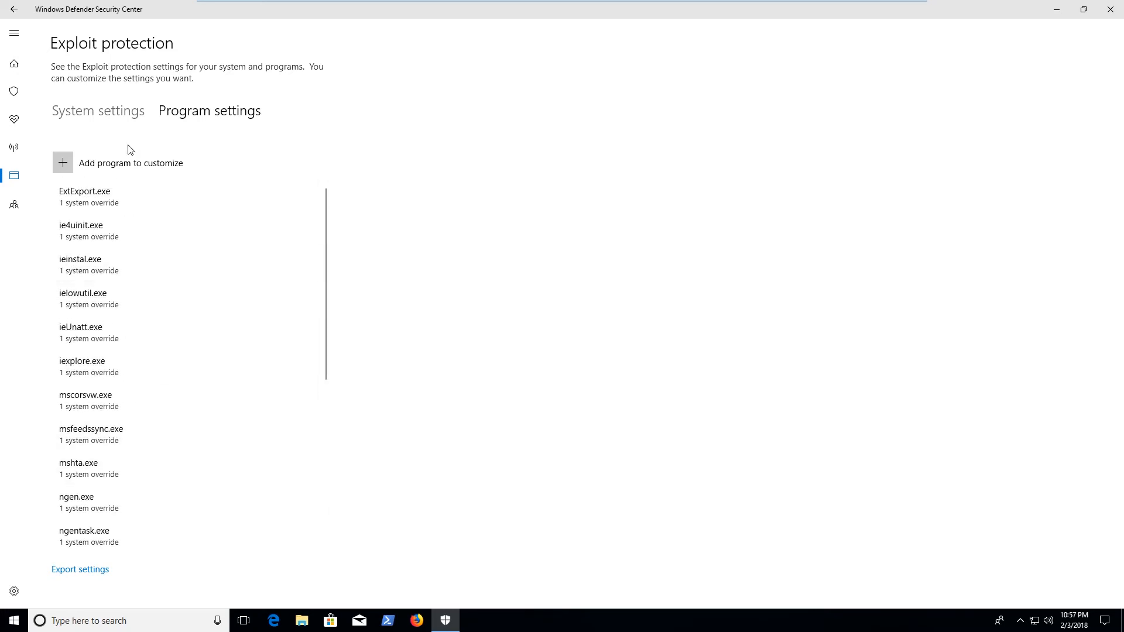
scroll(156, 388, "down", 5)
scroll(156, 387, "up", 5)
left_click(83, 154)
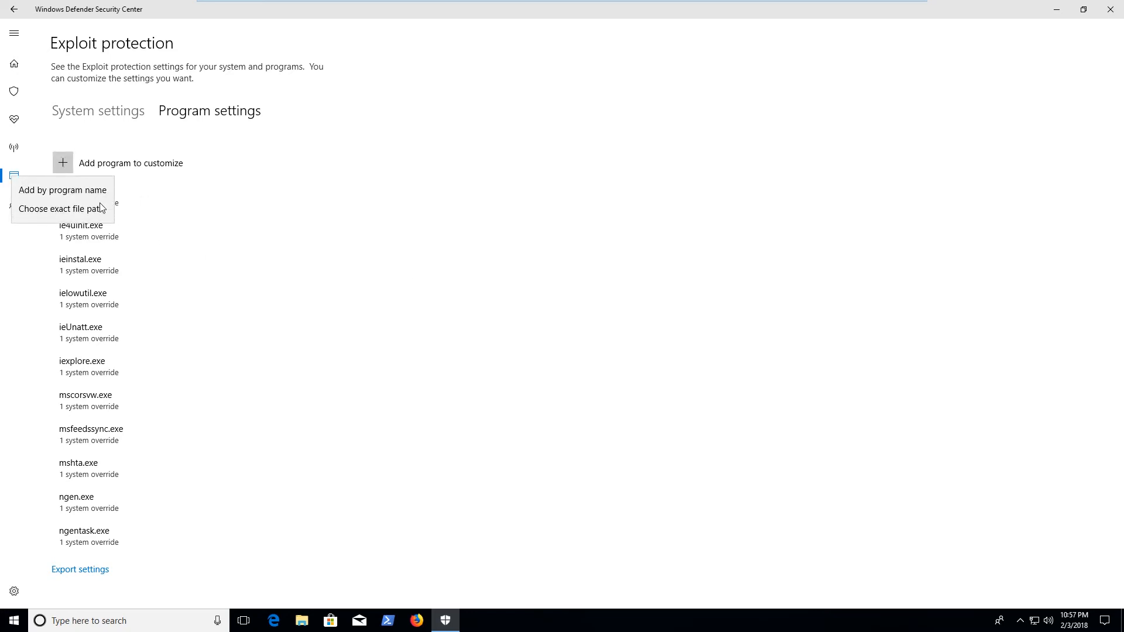
left_click(82, 191)
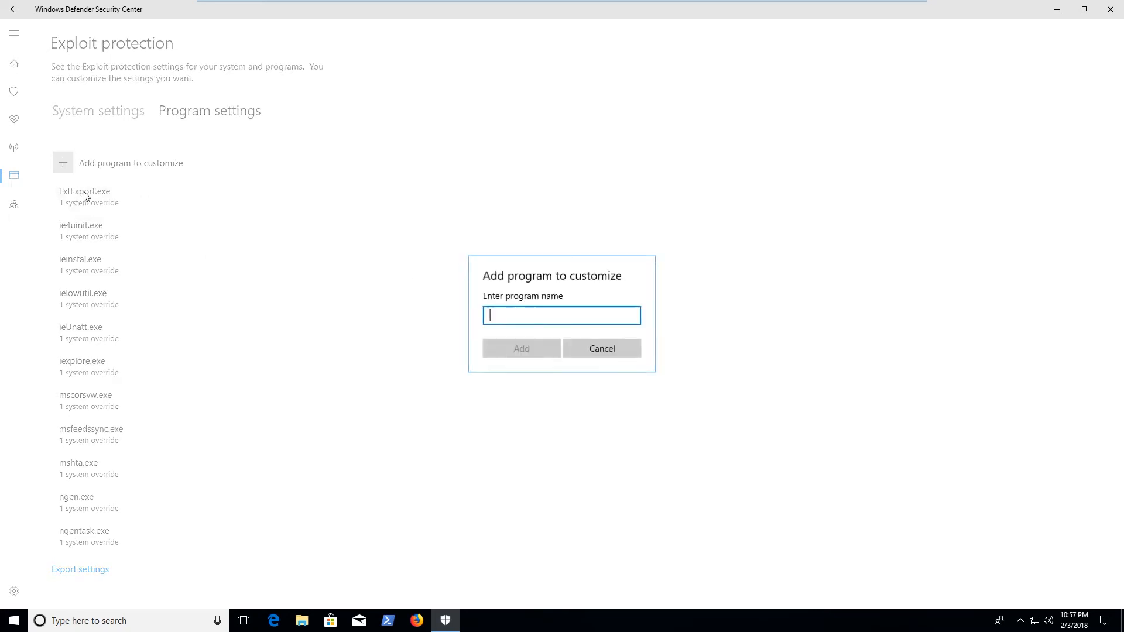
left_click(603, 346)
Start adding a program to customize by exact file path and browse to C:\Program Files (x86)\Java\jre1.8.0_161\bin
left_click(61, 163)
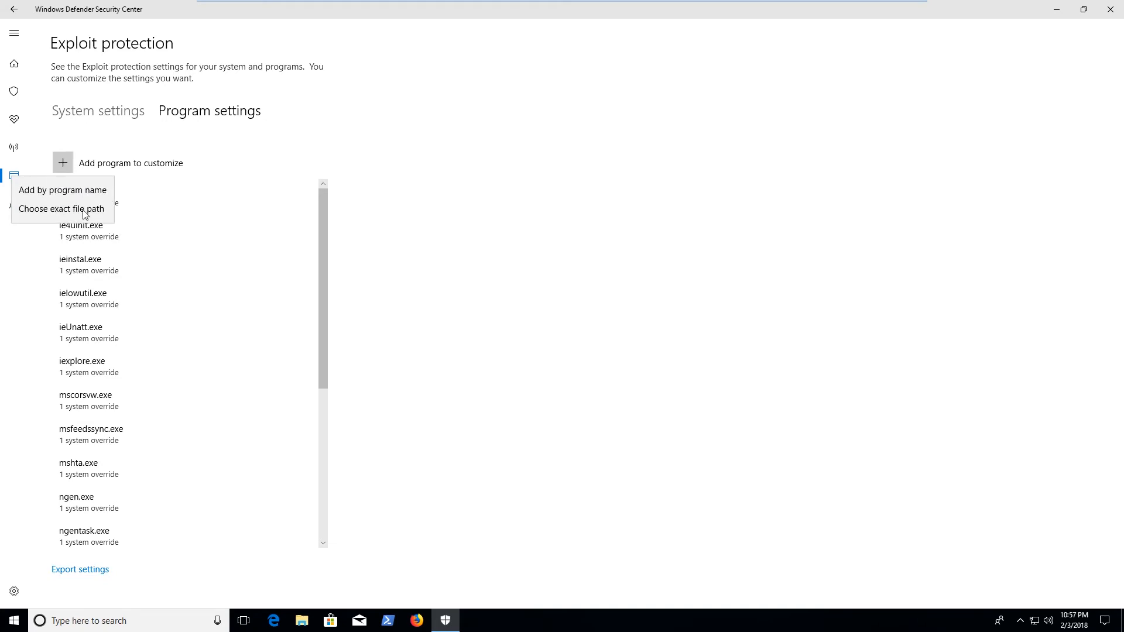
left_click(53, 201)
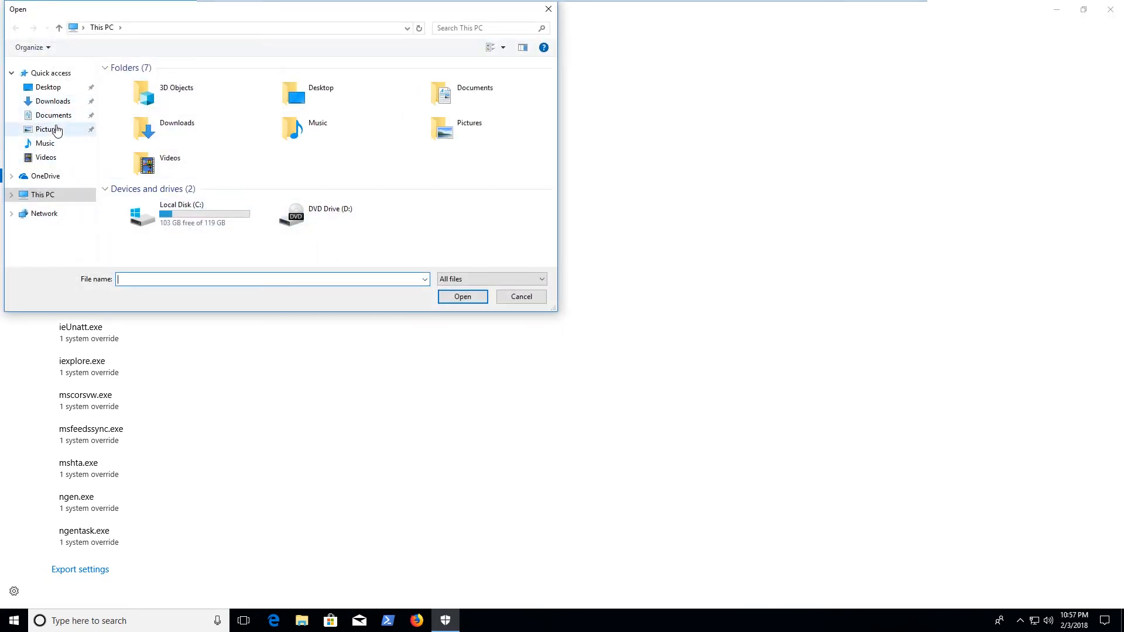
left_click(39, 195)
double_click(192, 209)
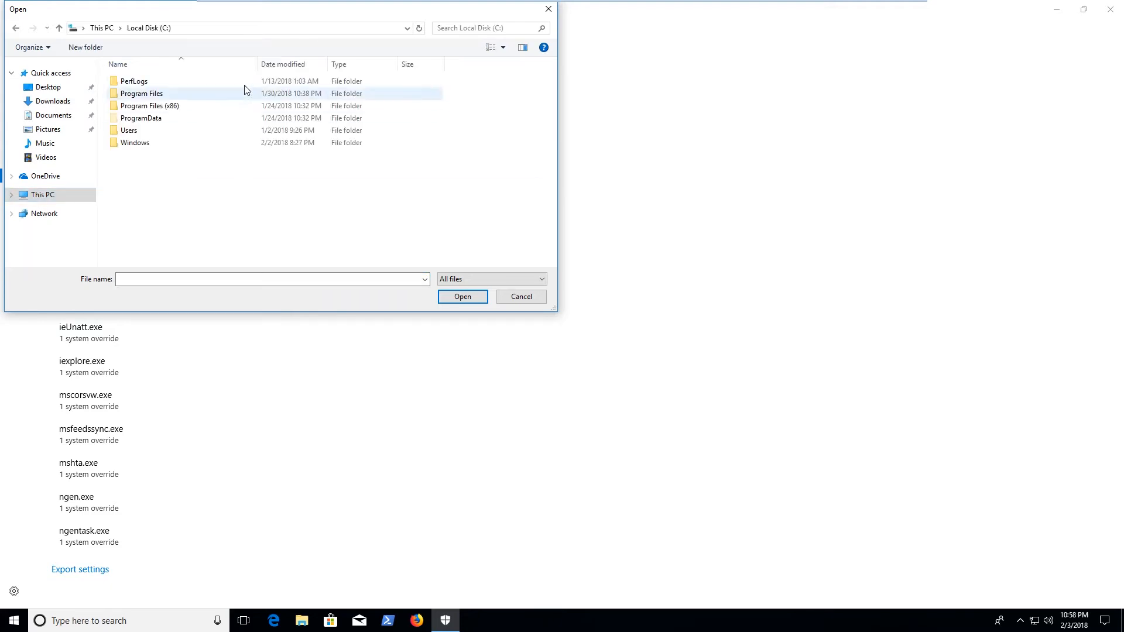
double_click(178, 106)
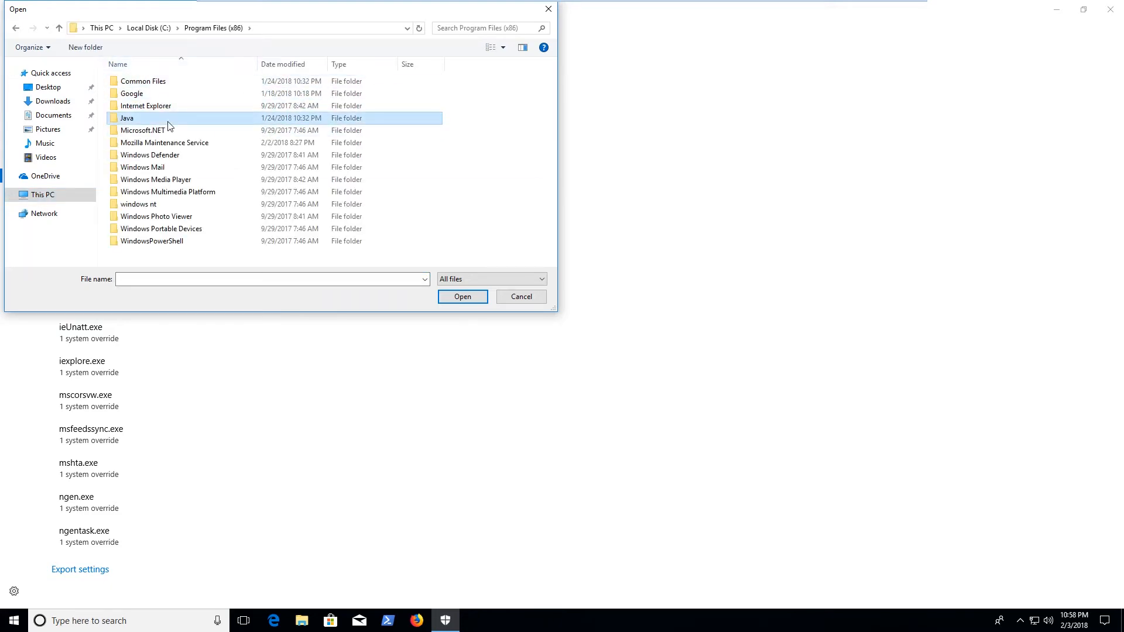
double_click(152, 118)
double_click(163, 82)
double_click(179, 93)
key("BackSpace")
double_click(165, 84)
Choose the java application in the bin folder and add it to the customized programs
scroll(178, 200, "down", 1)
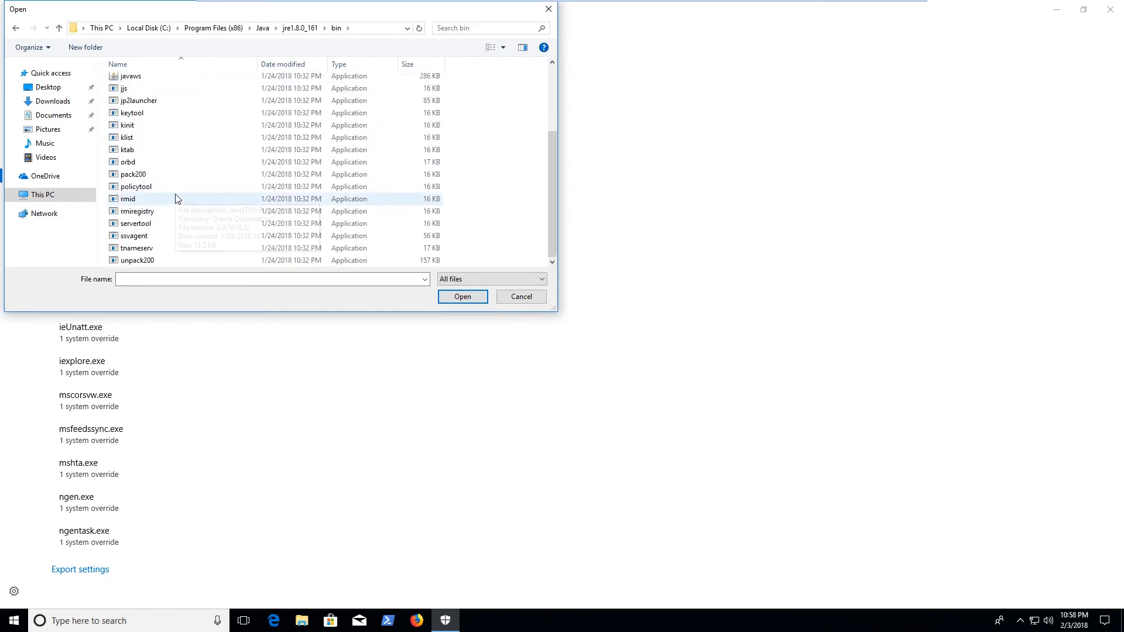
scroll(176, 196, "up", 1)
left_click(193, 132)
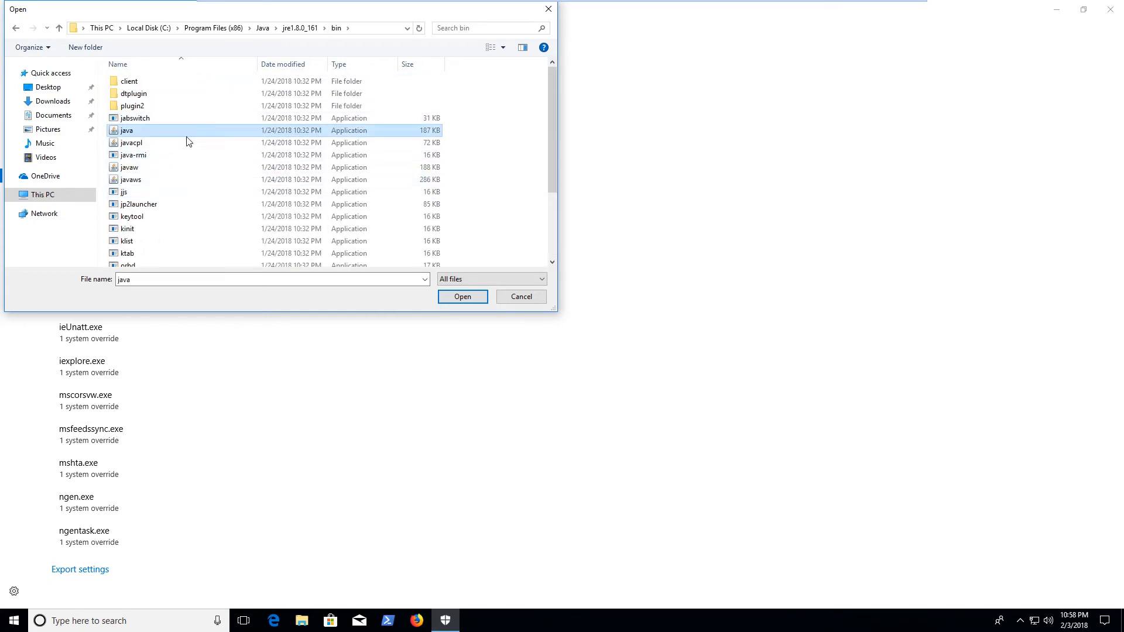
left_click(460, 297)
Try overriding Validate stack integrity (StackPivot) to On for java.exe, clear the override and cancel the program's settings
scroll(457, 304, "down", 15)
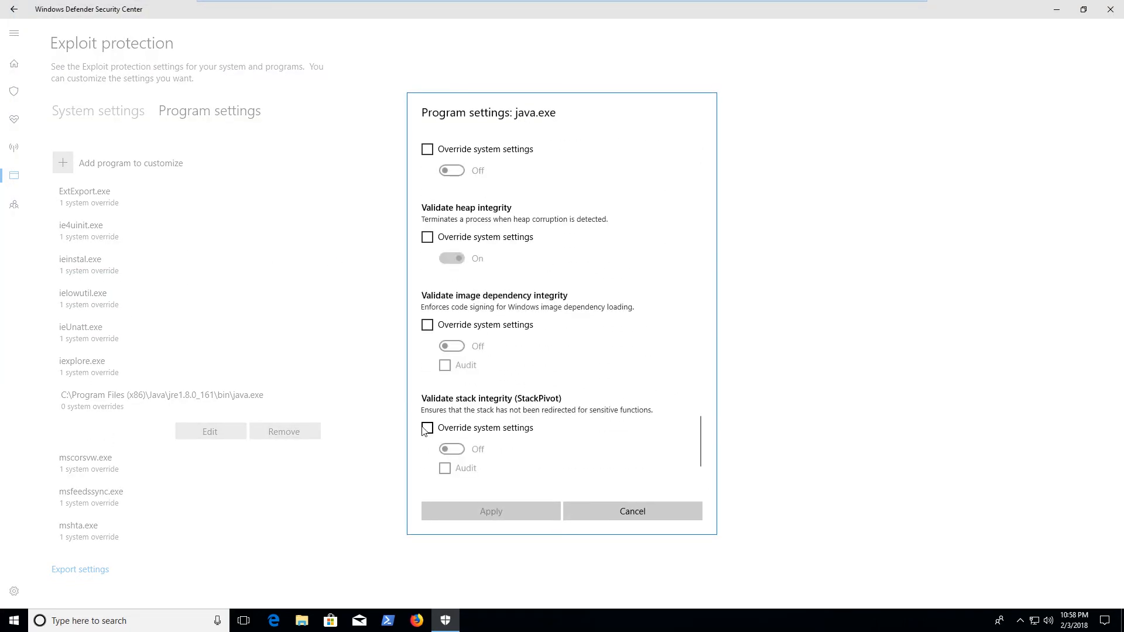
left_click(428, 427)
left_click(451, 449)
scroll(514, 414, "down", 1)
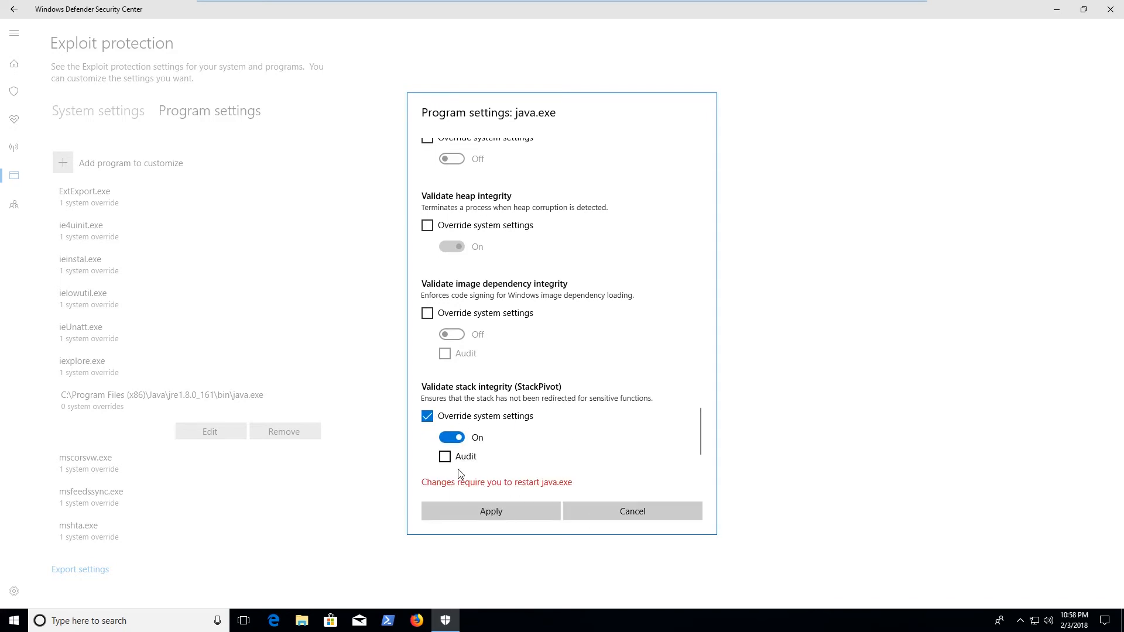
left_click(427, 417)
left_click(646, 505)
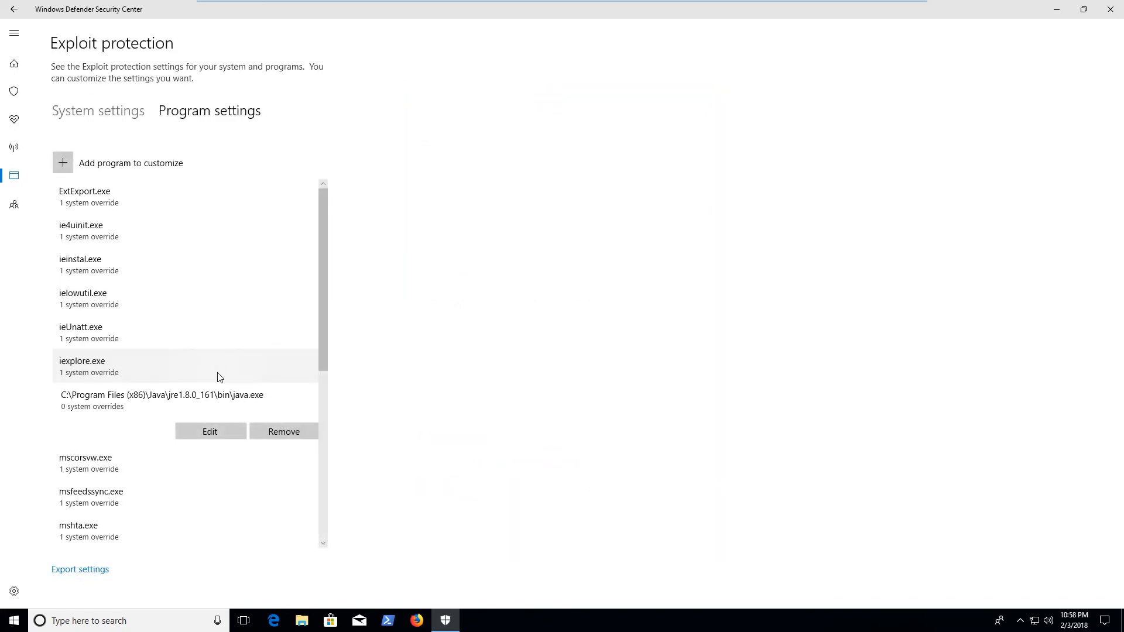
Look over the customized programs list and return to the system-wide exploit protection settings
scroll(199, 369, "down", 5)
scroll(186, 379, "up", 5)
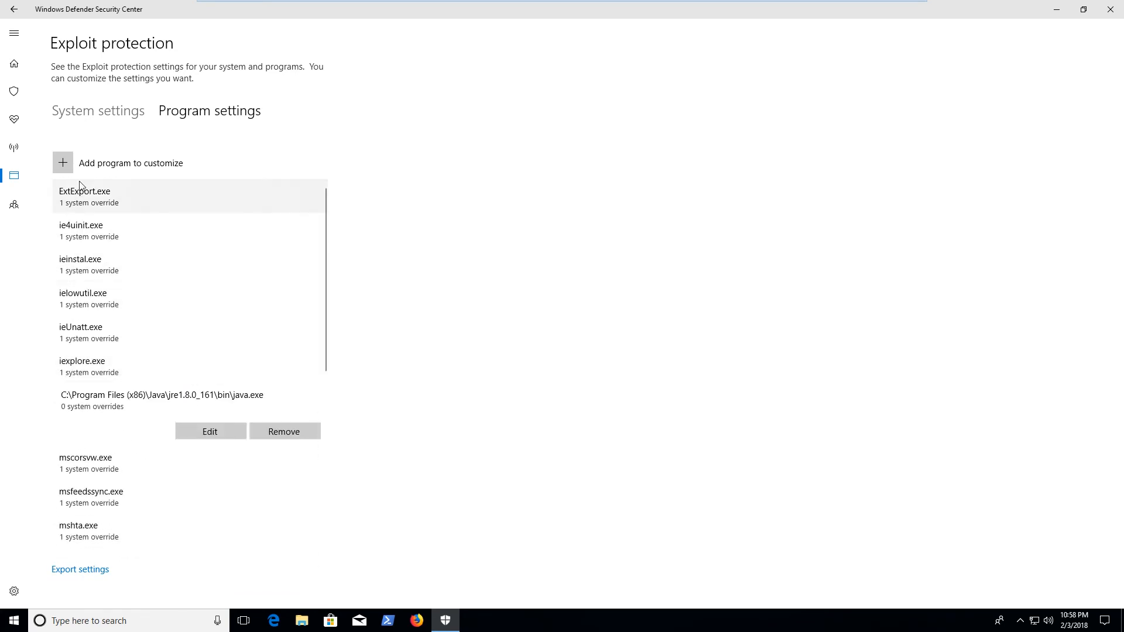
left_click(68, 114)
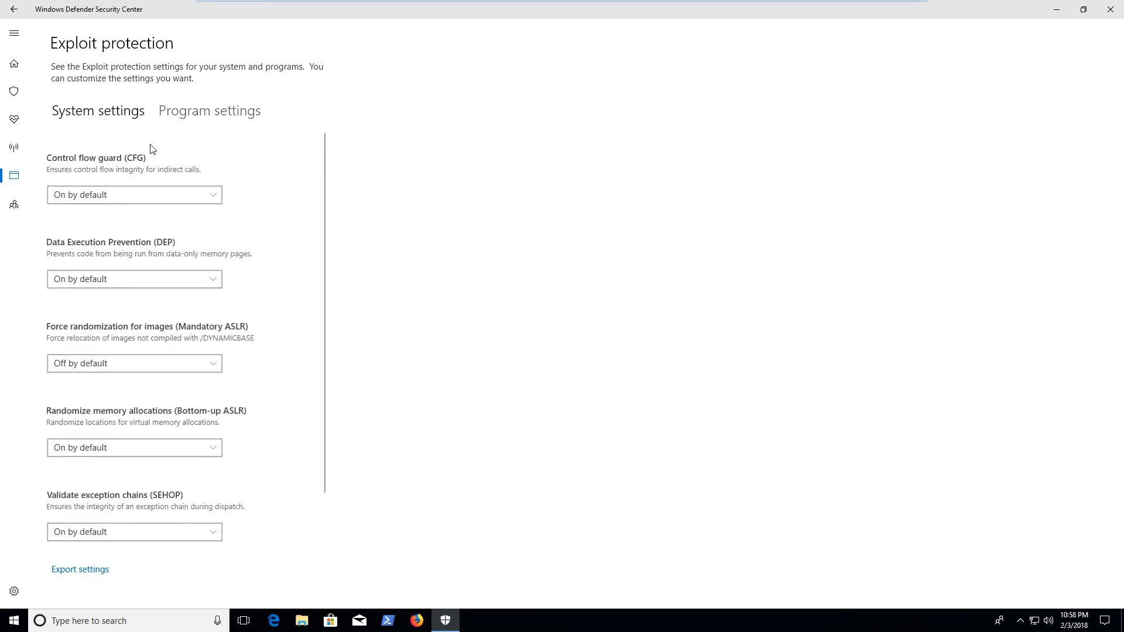
View the Family options and the Virus & threat protection page, and close the security center
left_click(13, 207)
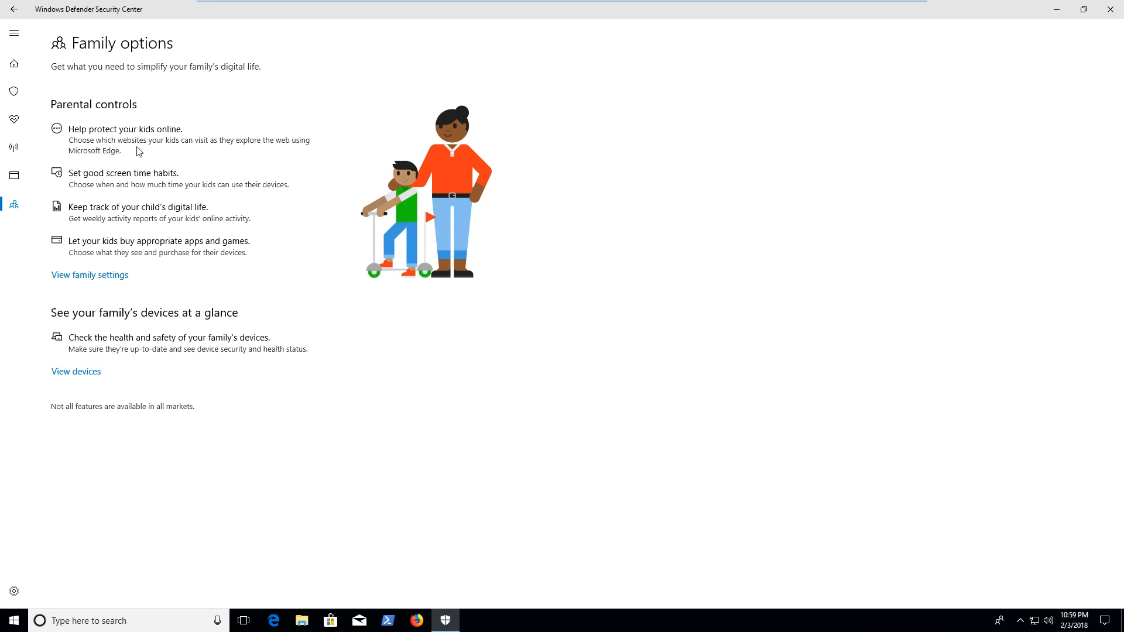
left_click(23, 89)
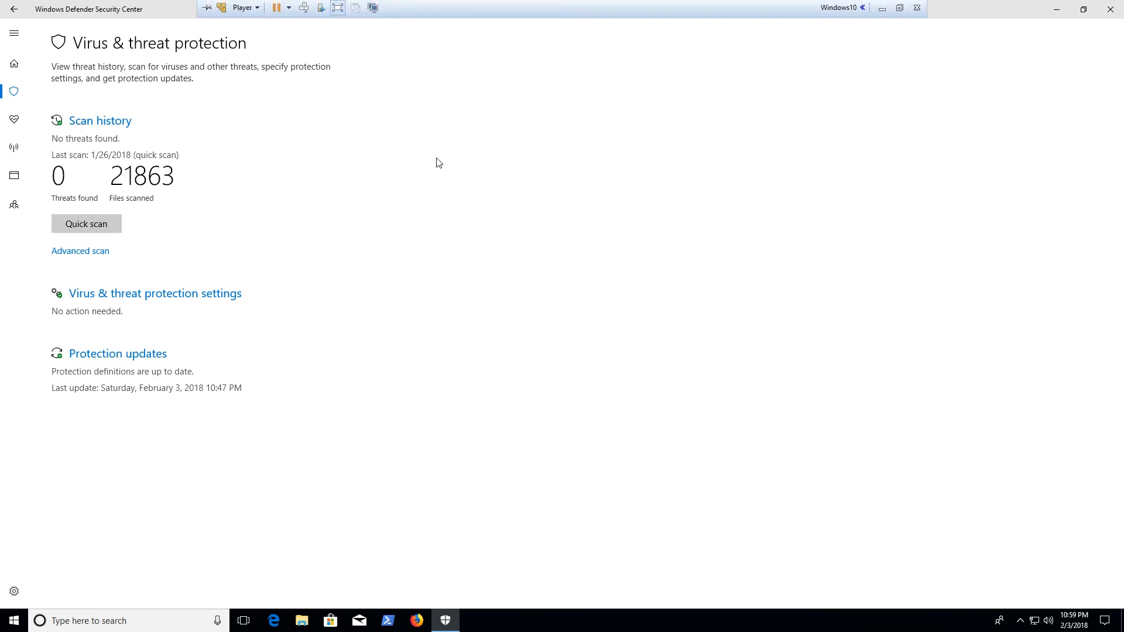
left_click(1110, 10)
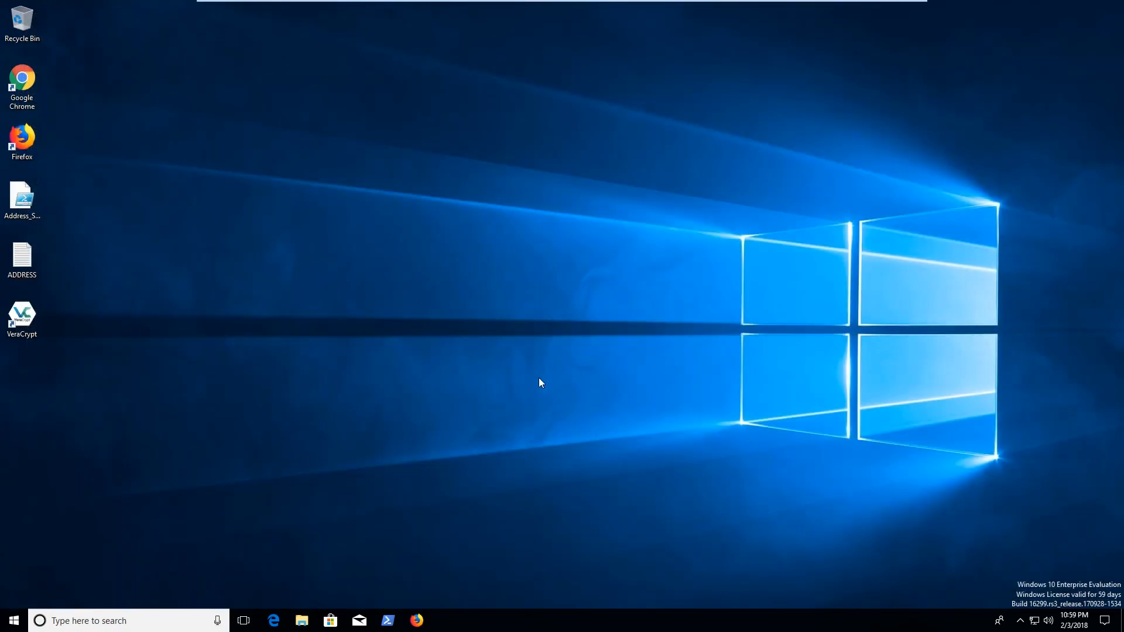